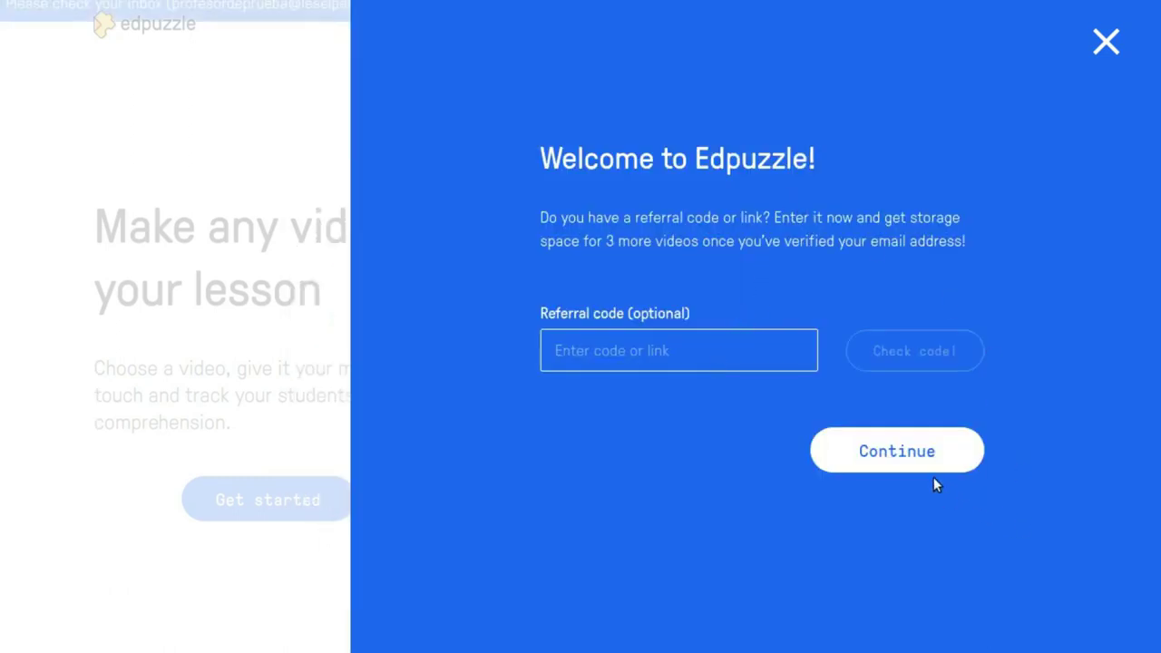
# - Complete the sign-up without a referral code and without subscribing to usage or news updates
pyautogui.click(915, 456)
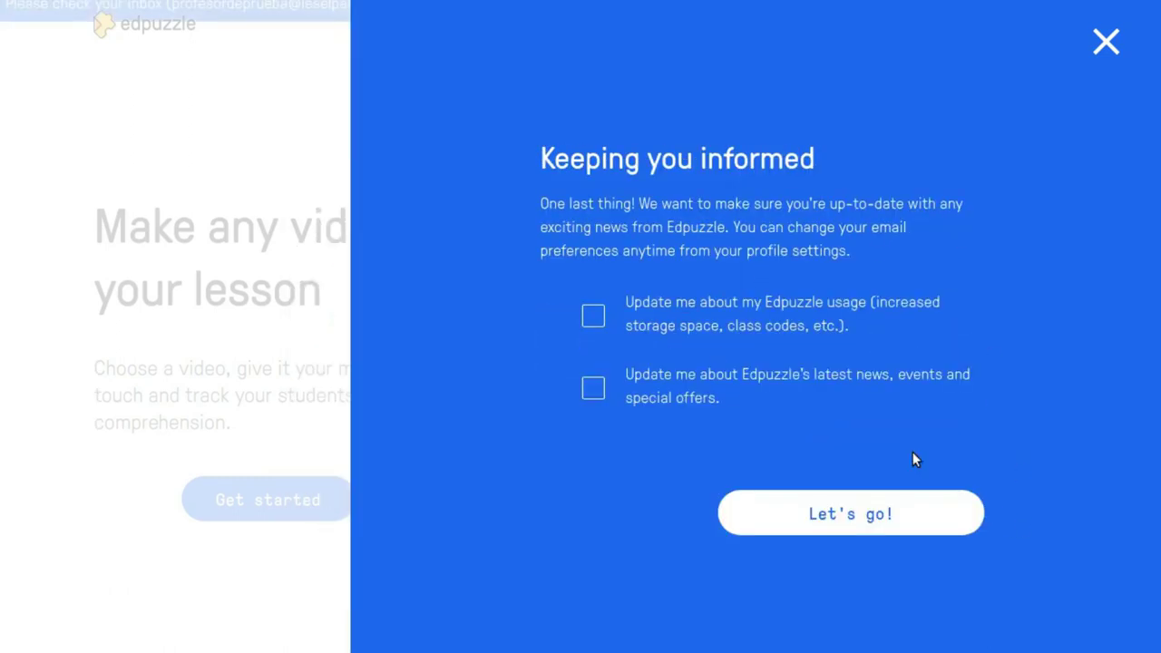
pyautogui.click(874, 525)
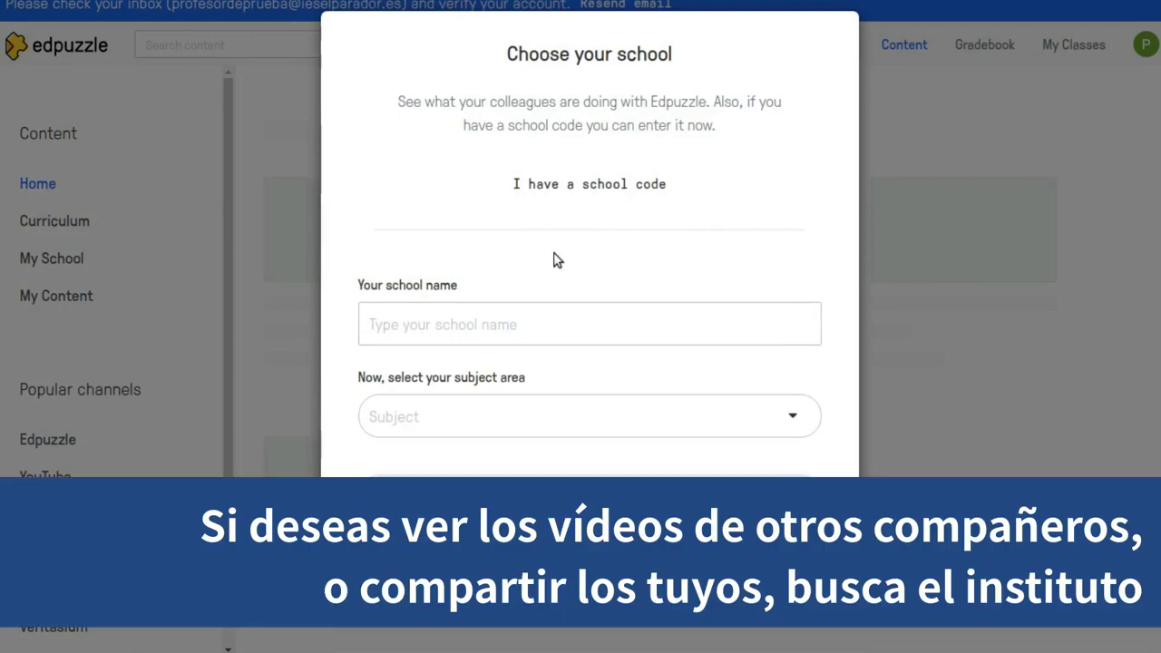
# - Set the school to IES El Parador in Roquetas de Mar with STEM as the subject area, and join it
pyautogui.click(536, 326)
pyautogui.write('ie')
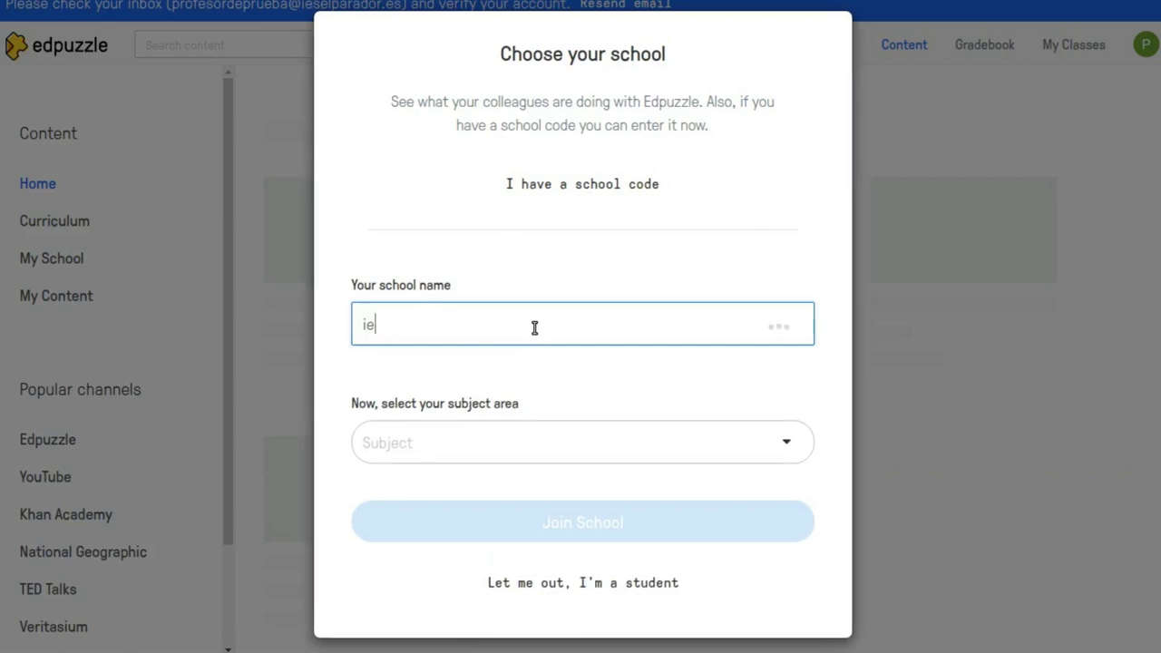
pyautogui.write('s el parador')
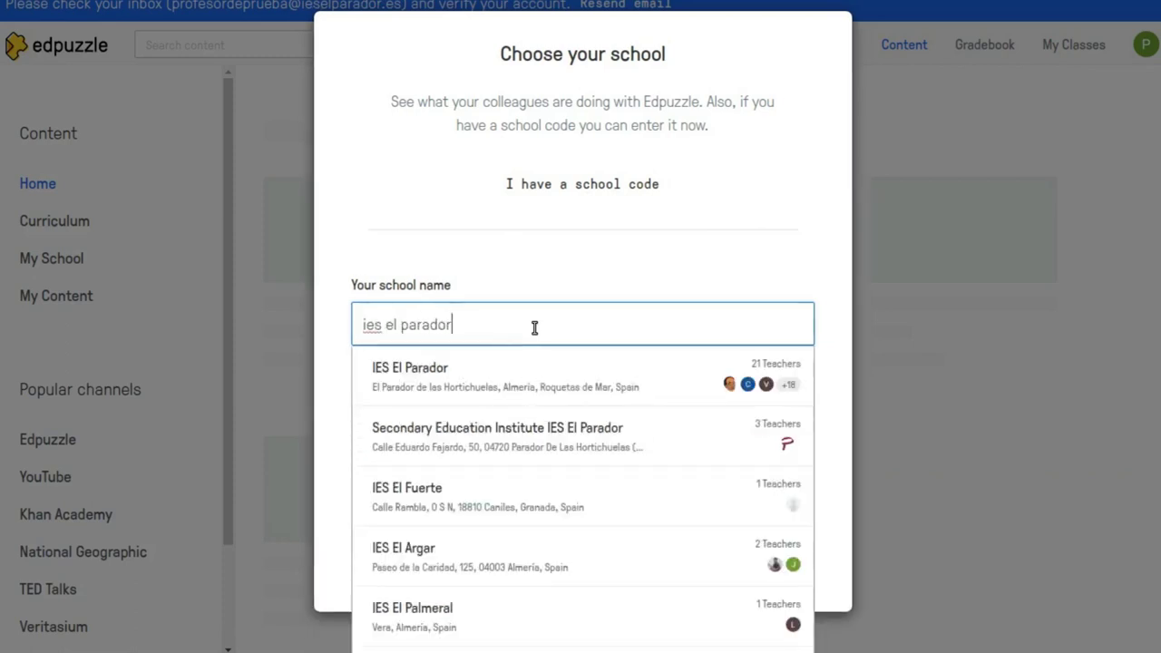
pyautogui.click(482, 385)
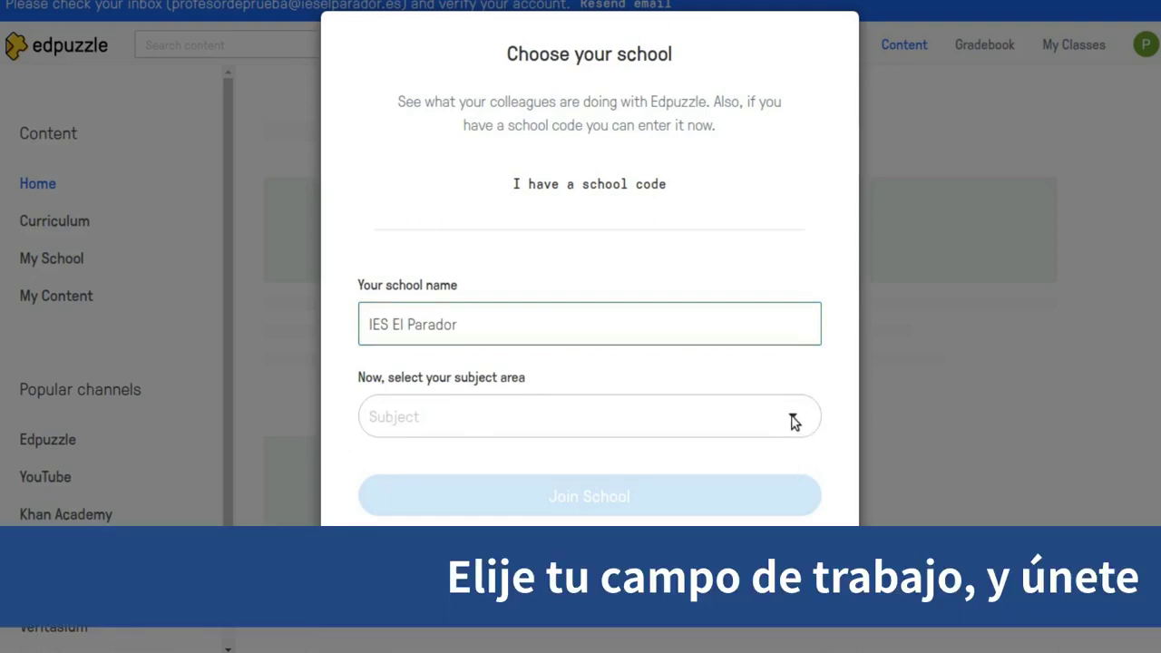
pyautogui.click(573, 410)
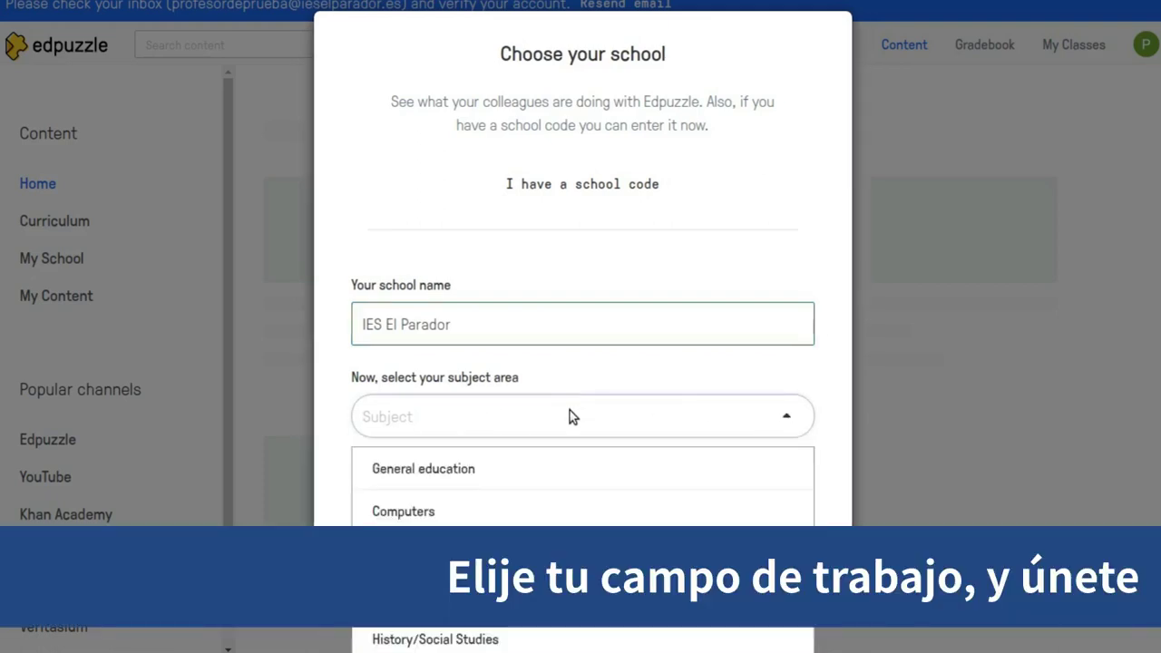
pyautogui.scroll(-4, 541, 481)
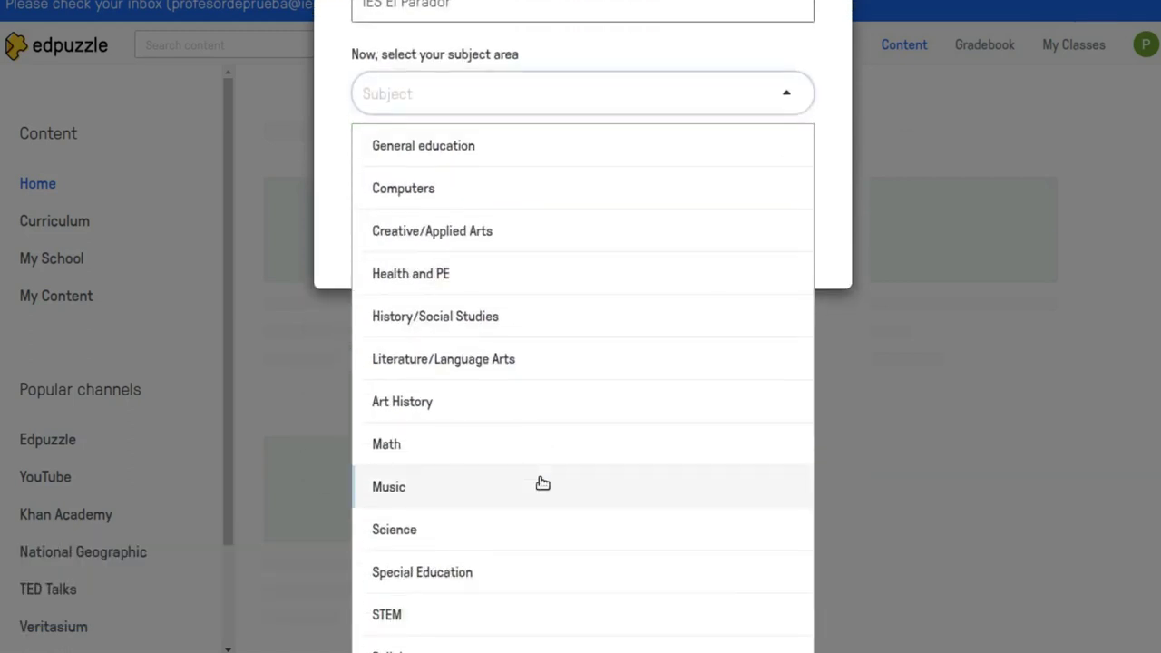
pyautogui.click(384, 619)
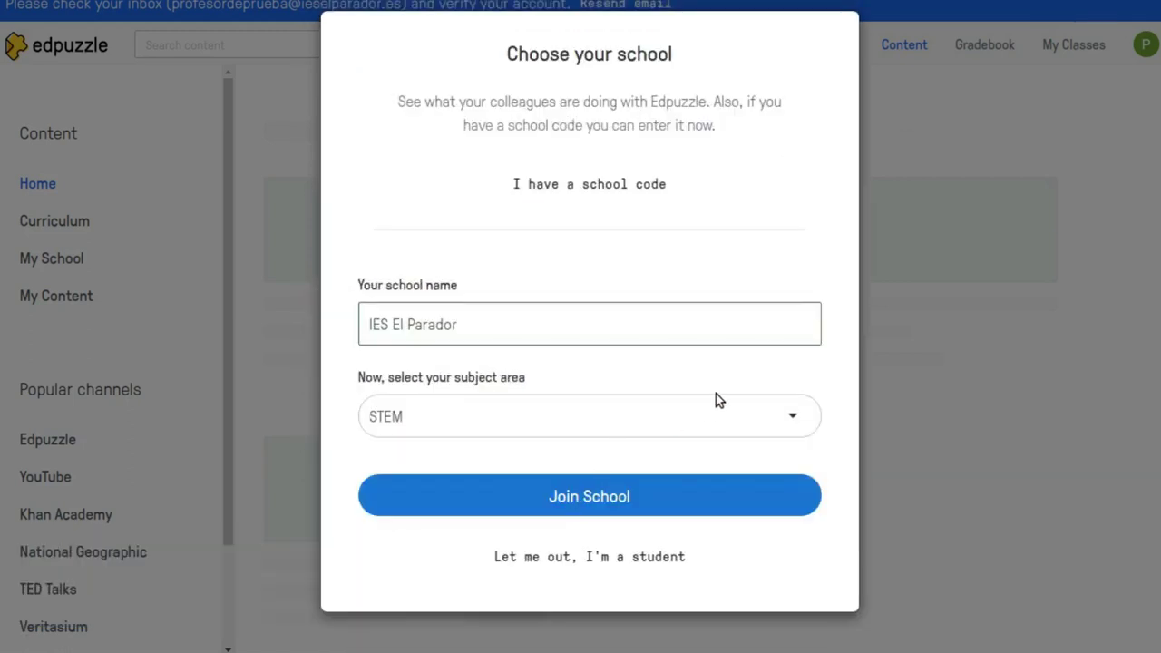
pyautogui.click(623, 495)
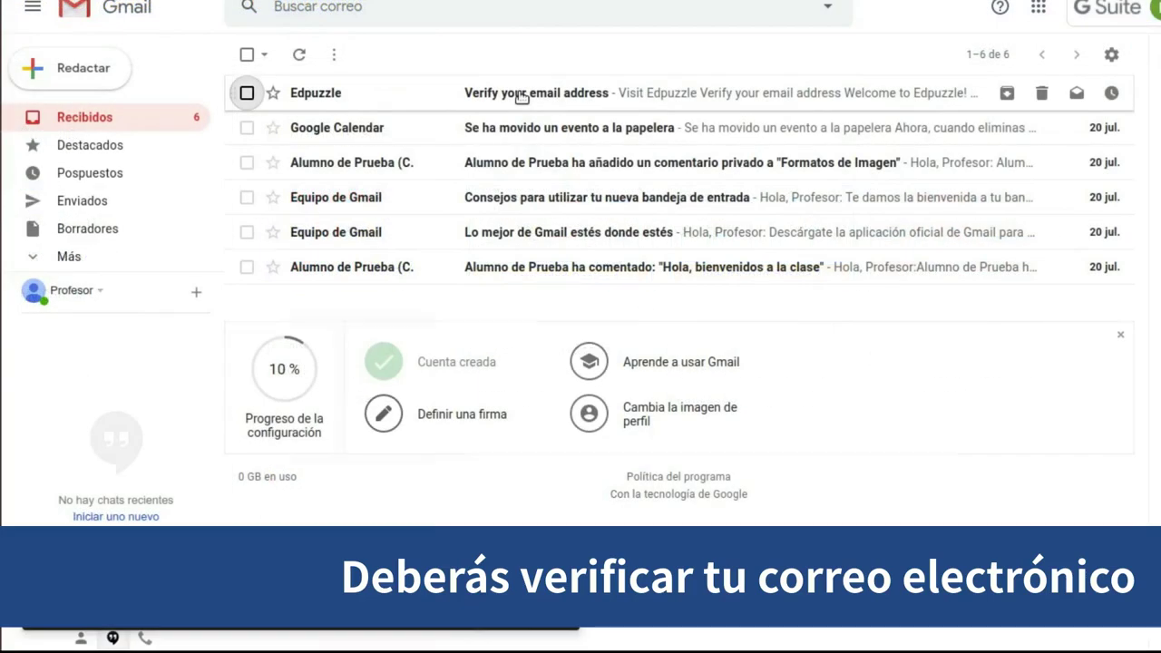
# - Open the Edpuzzle verification message in the Gmail inbox and verify the email address from it
pyautogui.click(522, 97)
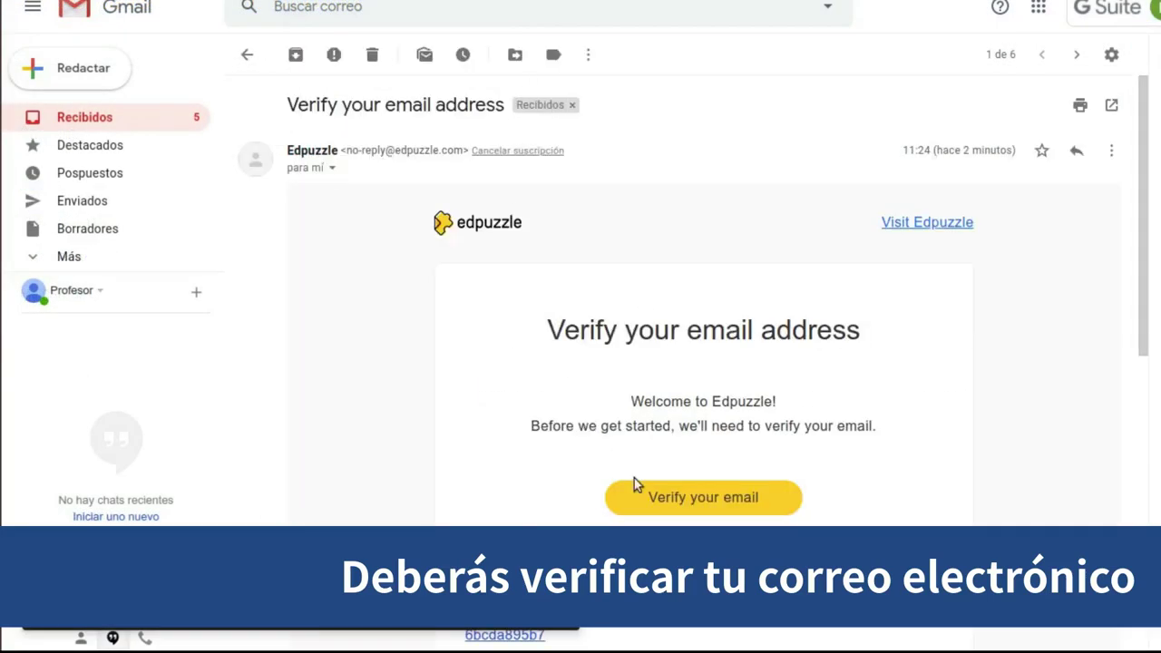
pyautogui.click(722, 499)
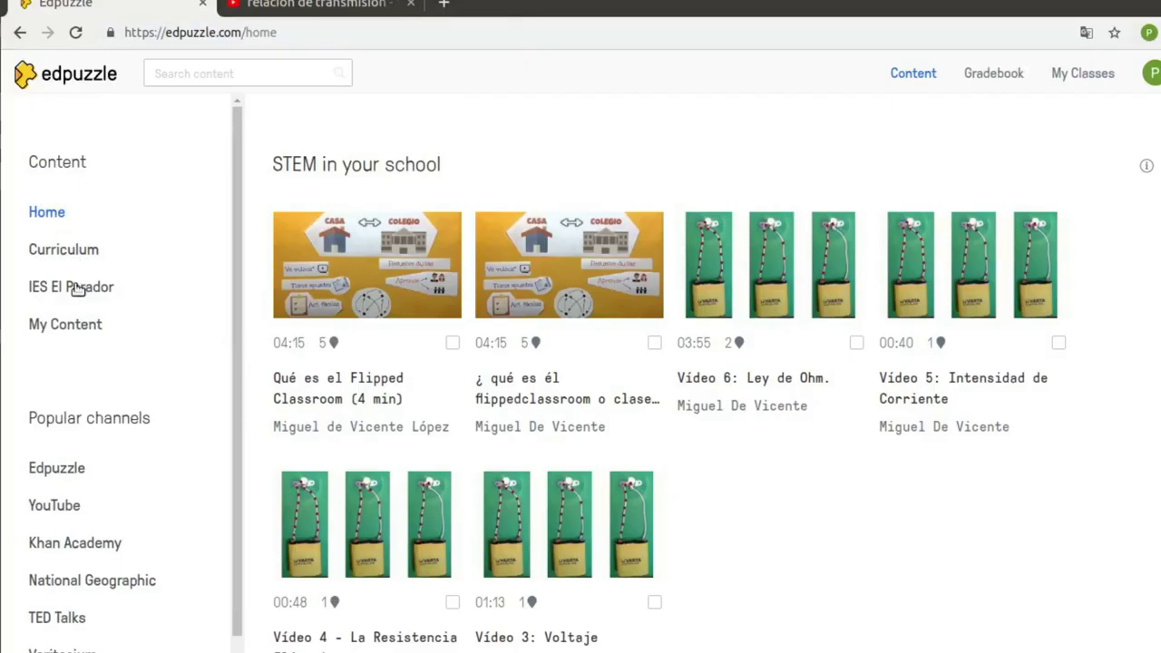
# - Browse the IES El Parador school page, examining its STEM videos and the other subject areas
pyautogui.click(78, 288)
pyautogui.scroll(-7, 522, 279)
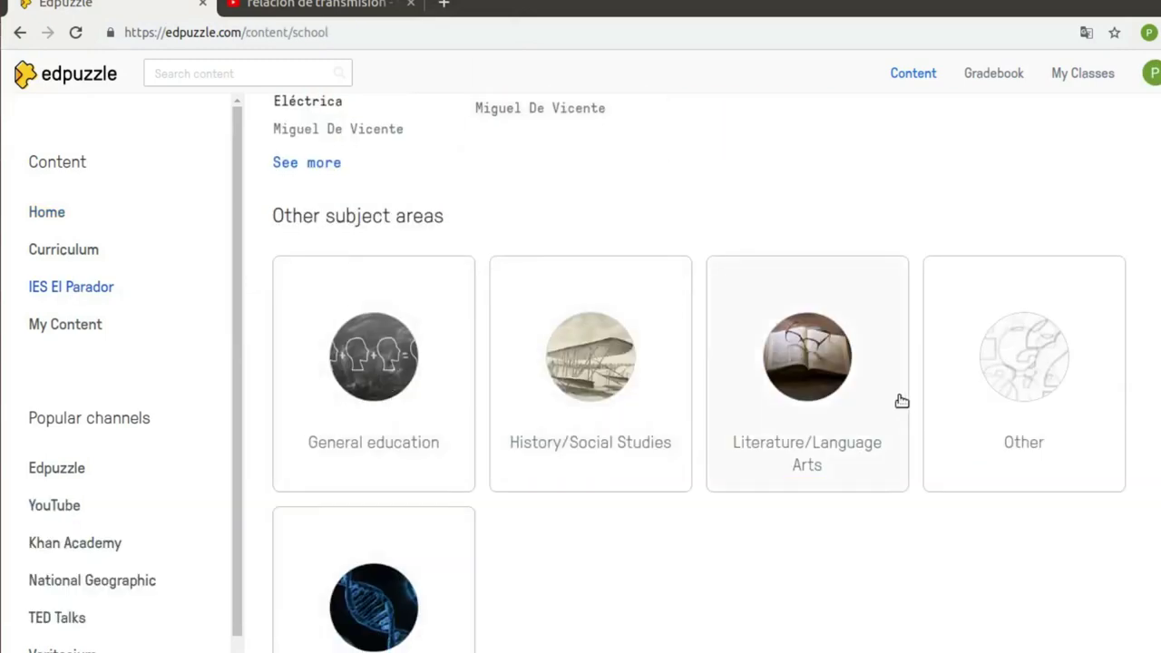
pyautogui.scroll(4, 426, 281)
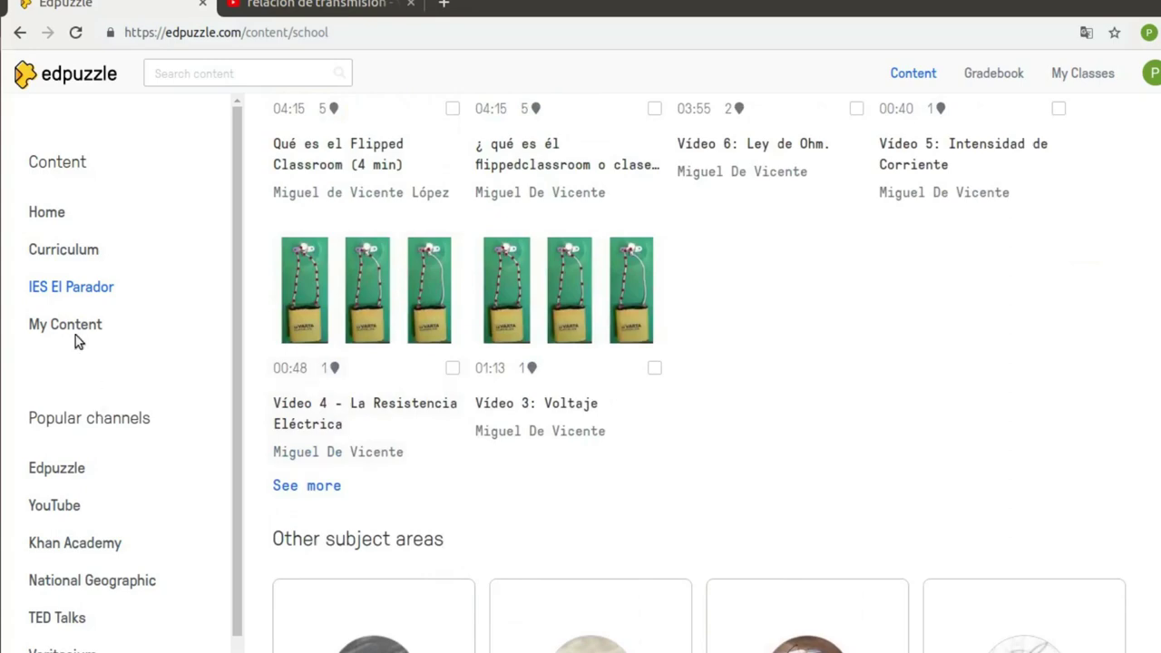
pyautogui.scroll(4, 384, 341)
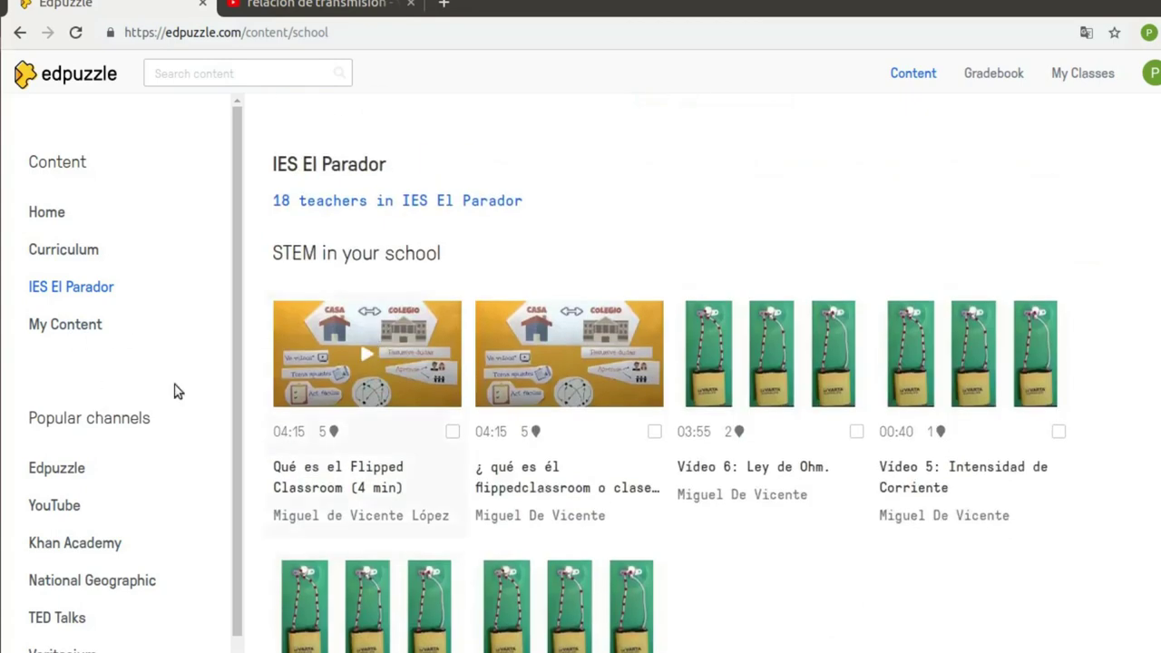
# - Start creating a new video from My Content and choose YouTube as its source channel
pyautogui.click(66, 326)
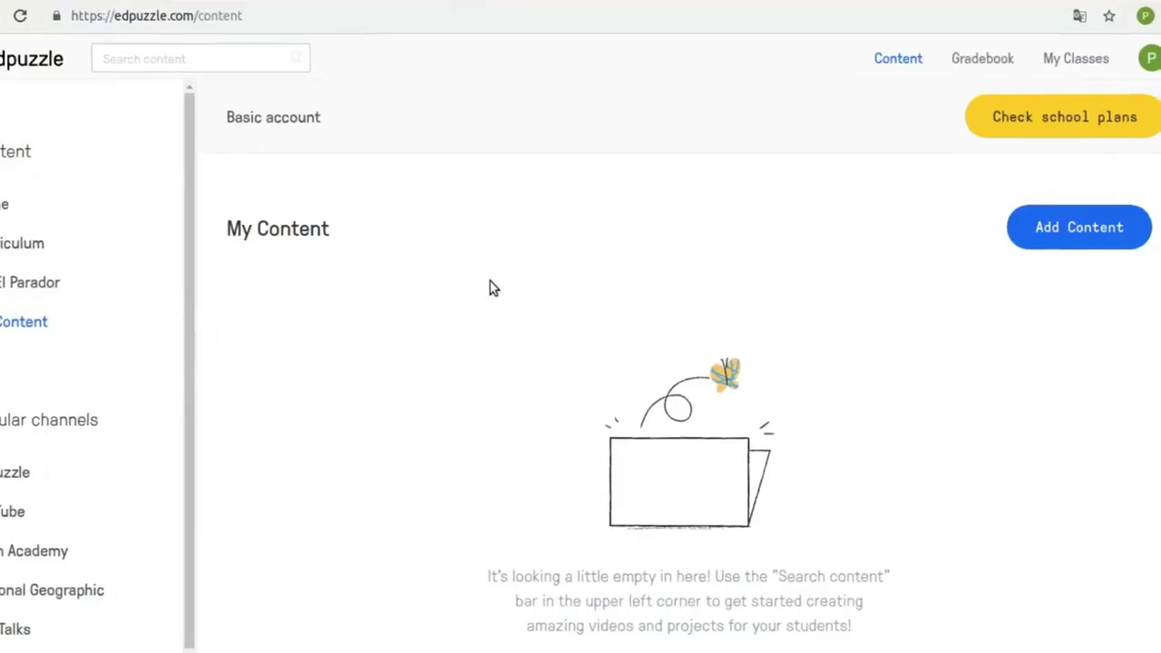
pyautogui.click(1016, 146)
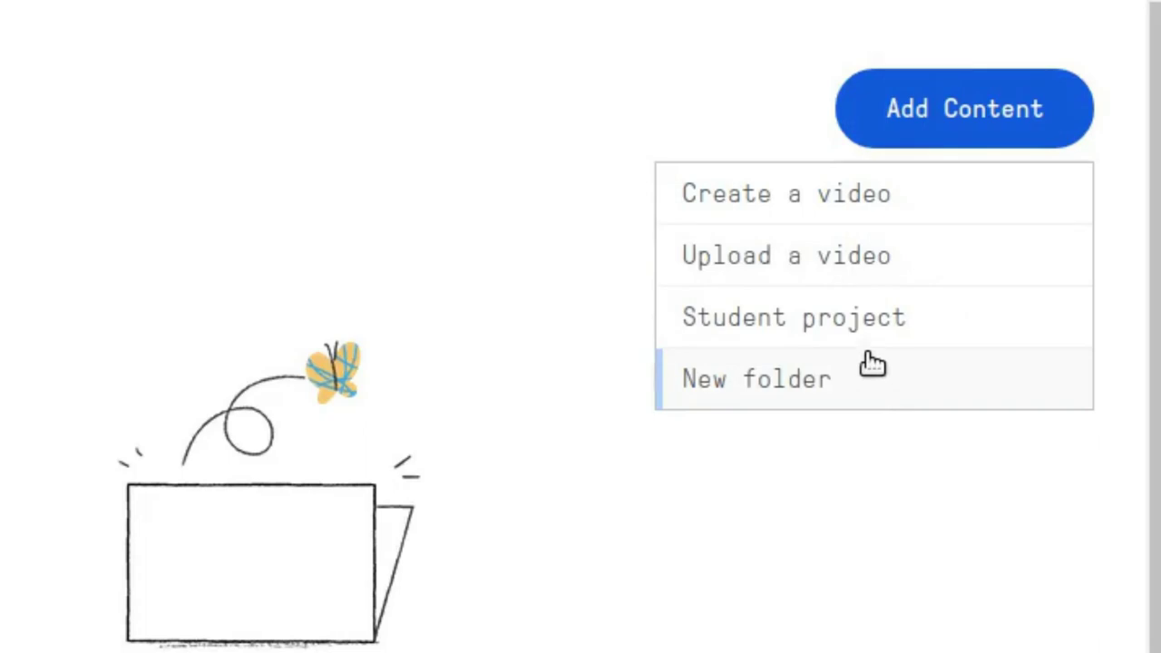
pyautogui.click(862, 201)
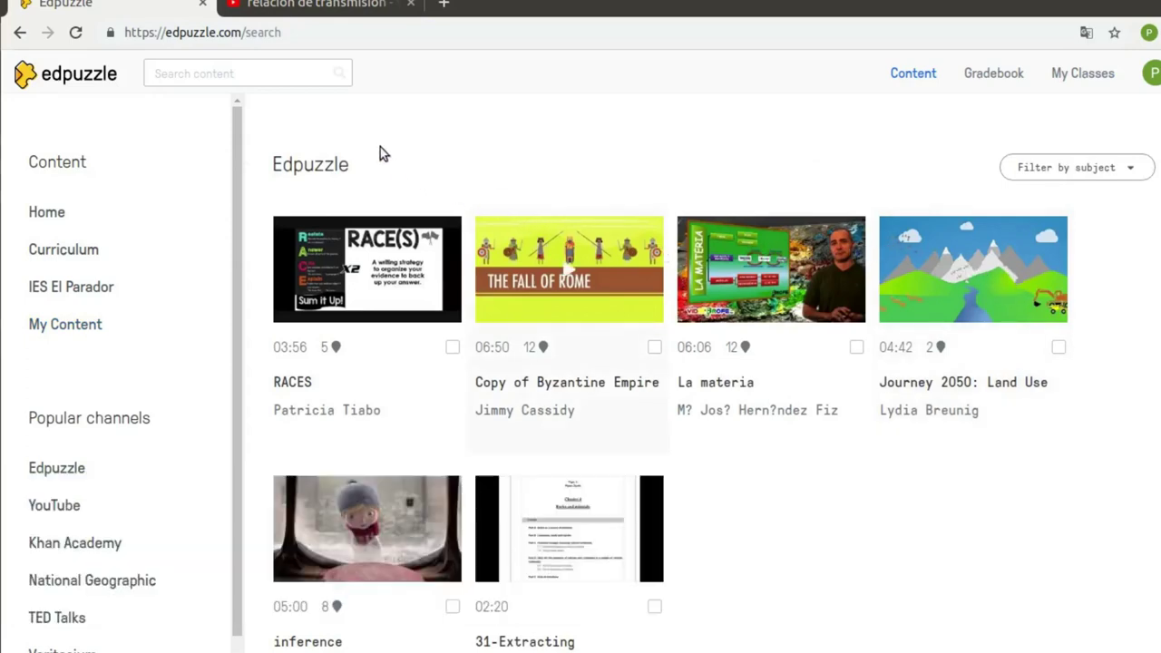
pyautogui.click(57, 505)
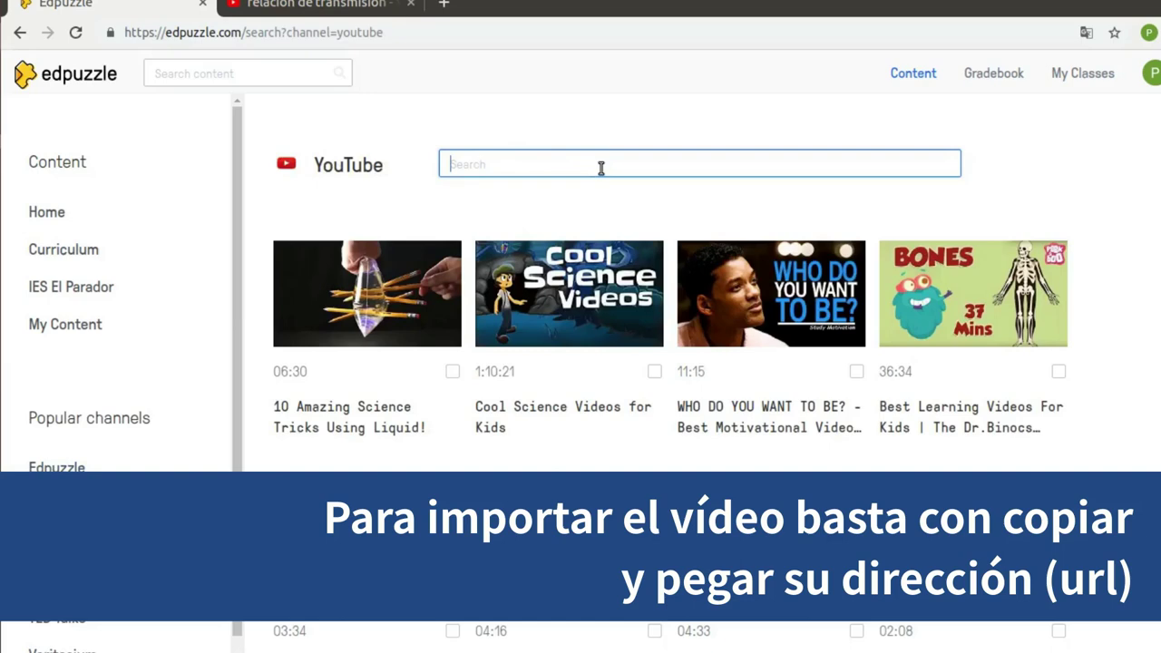
# - Copy the web address of the YouTube video "relación de transmisión" and search Edpuzzle's YouTube channel with it to import the video
pyautogui.click(326, 9)
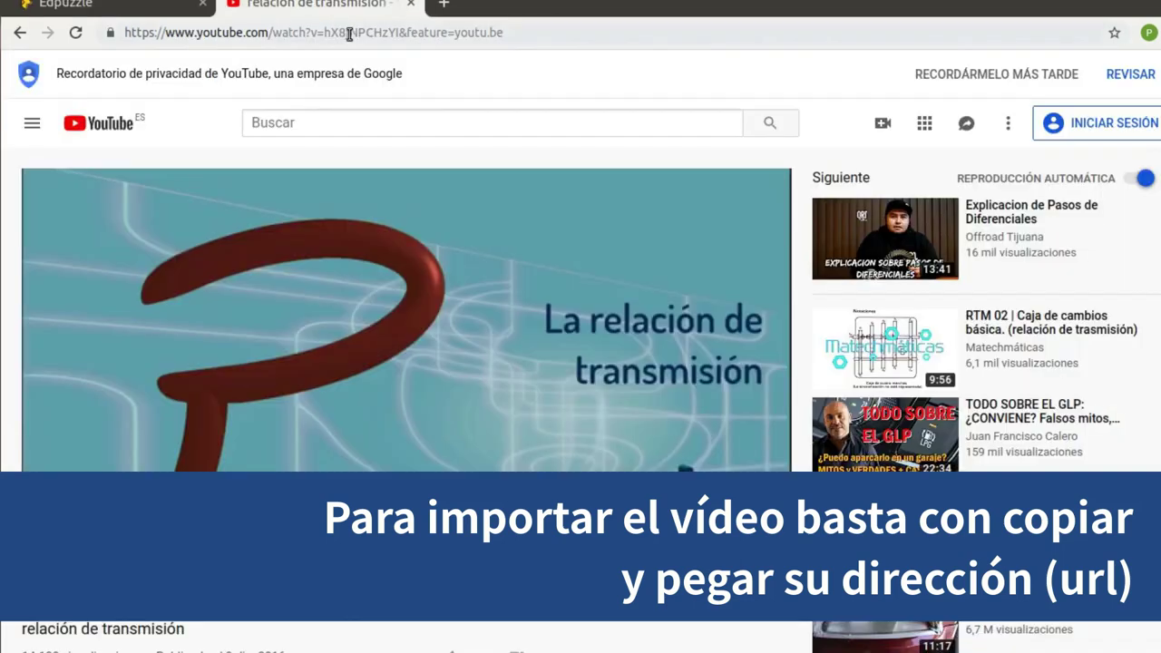
pyautogui.click(353, 34)
pyautogui.hotkey('ctrl', 'c')
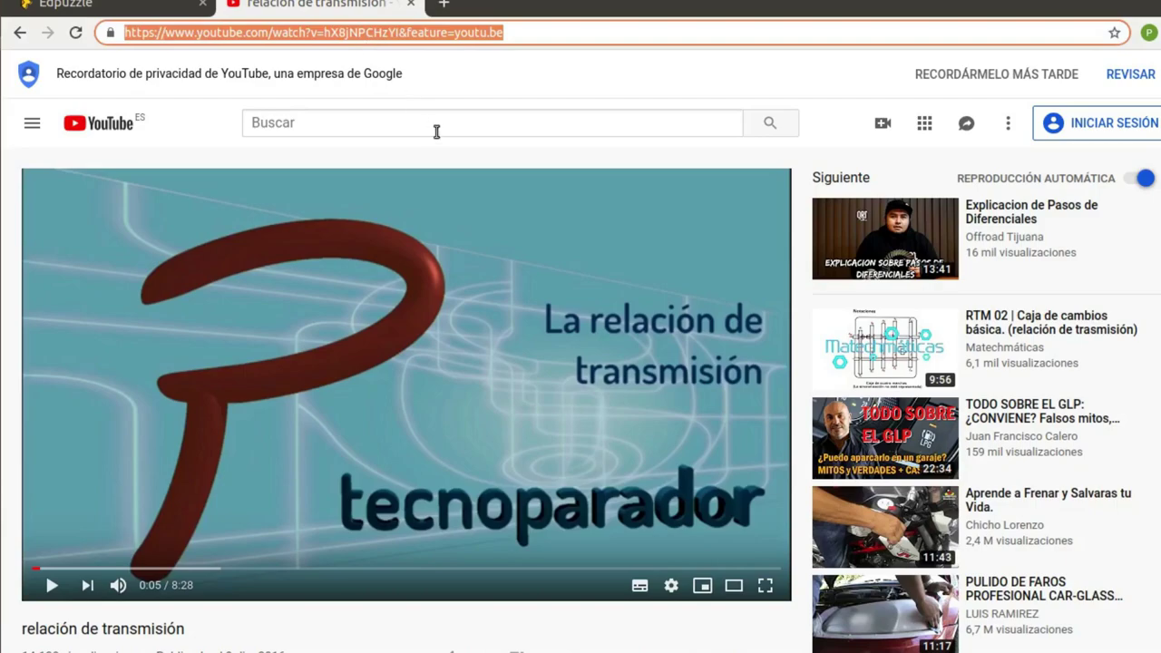
pyautogui.click(107, 7)
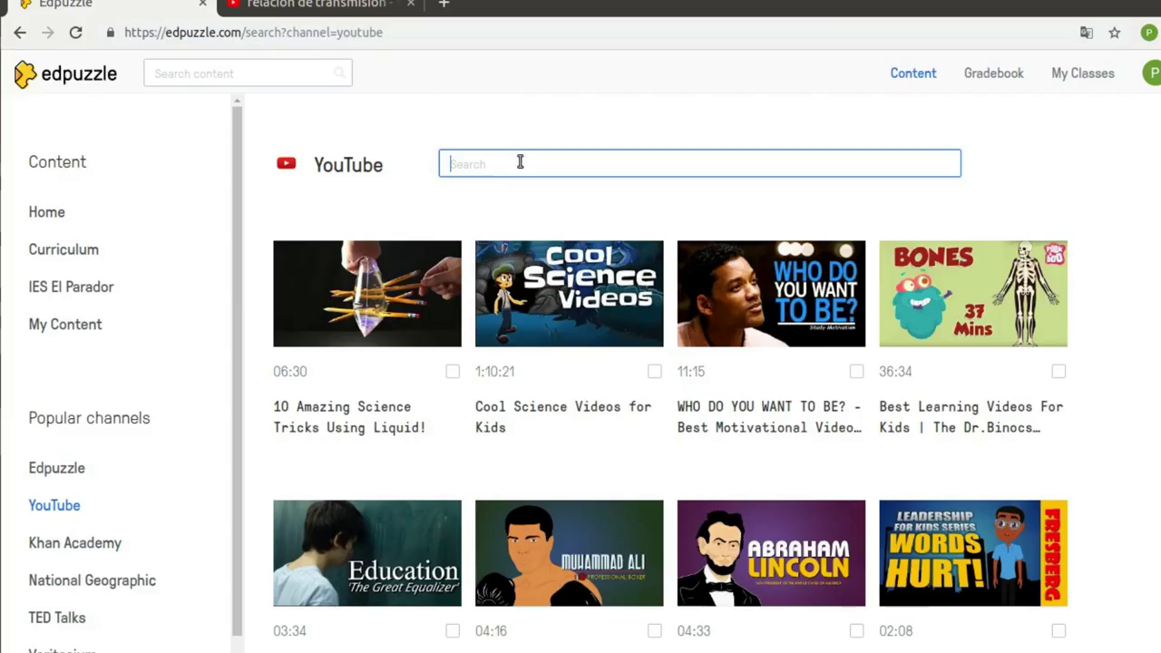
pyautogui.hotkey('ctrl', 'v')
pyautogui.press('Return')
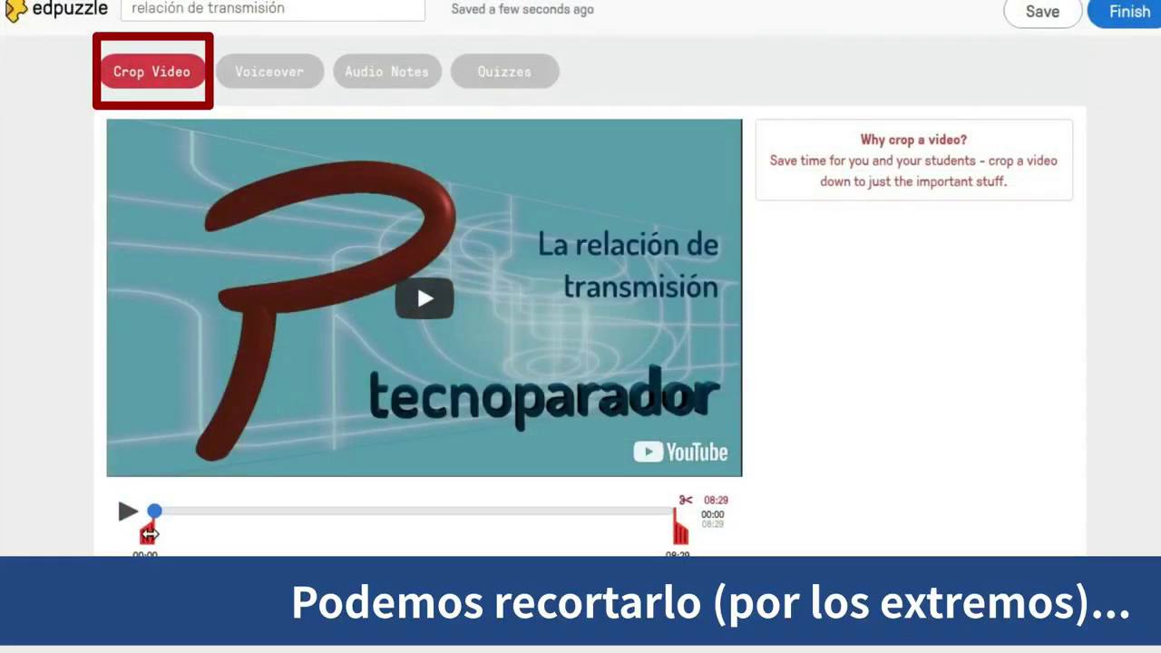
# - Try cropping the video by moving its start to 00:26 and adjusting both ends
pyautogui.moveTo(149, 534); pyautogui.dragTo(174, 534)
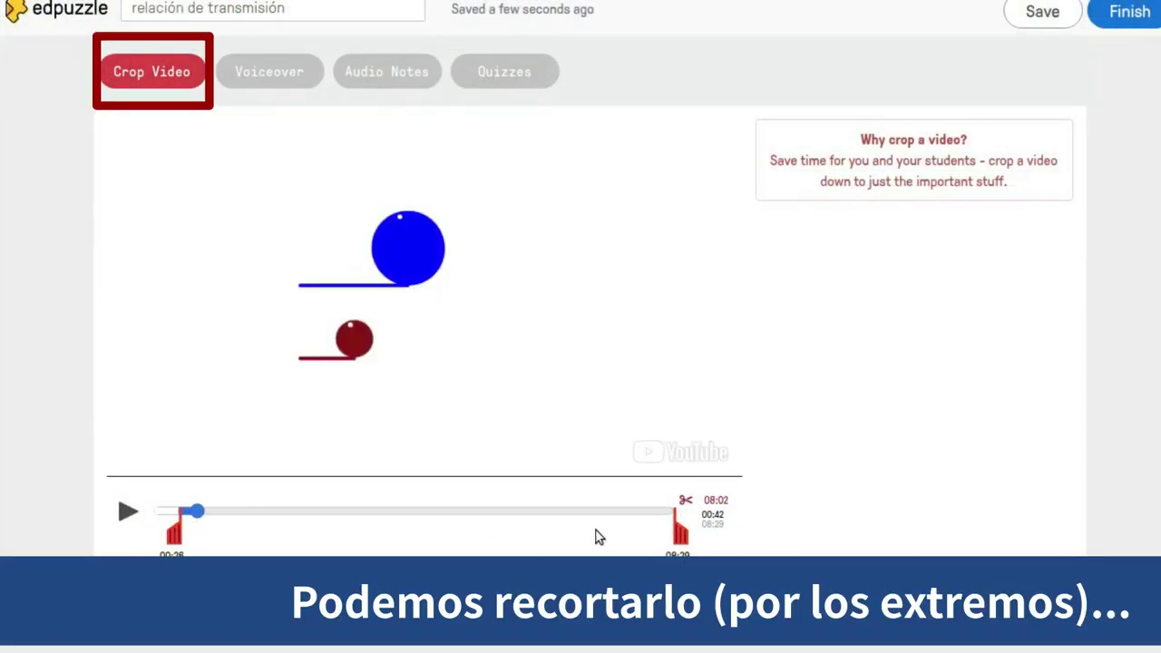
pyautogui.moveTo(679, 531)
pyautogui.mouseDown()
pyautogui.moveTo(642, 536)
pyautogui.moveTo(698, 539)
pyautogui.mouseUp()
pyautogui.moveTo(173, 535); pyautogui.dragTo(227, 532)
# - Examine the voiceover and audio note tools, positioning the audio note marker at about 00:43
pyautogui.click(269, 71)
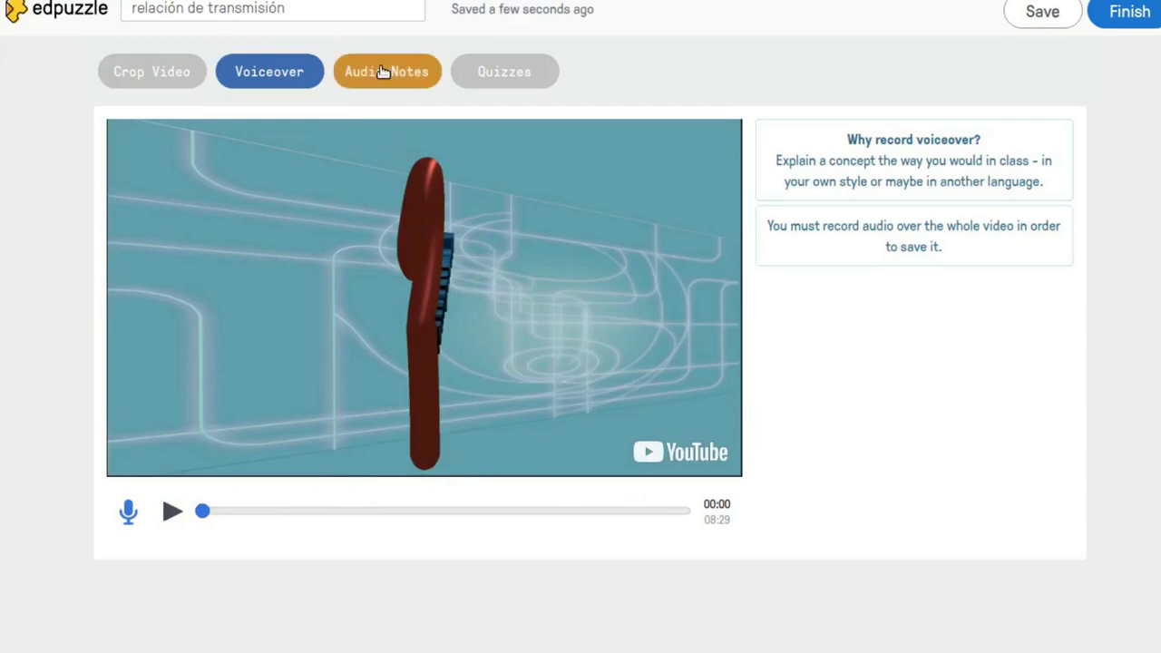
pyautogui.click(379, 65)
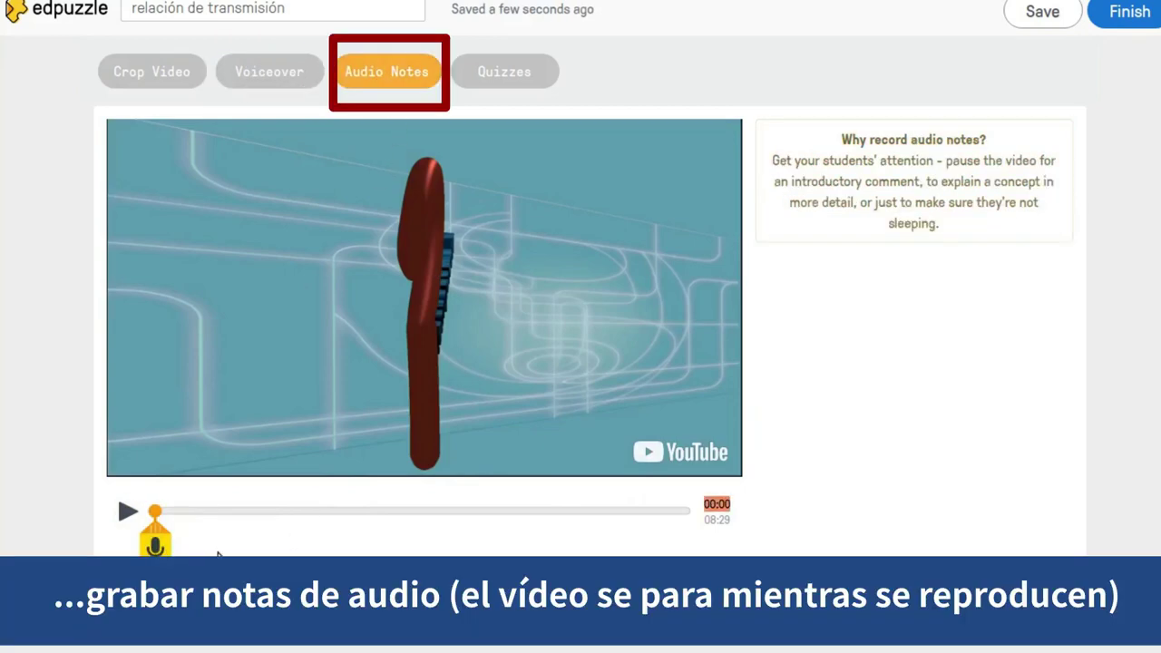
pyautogui.click(199, 511)
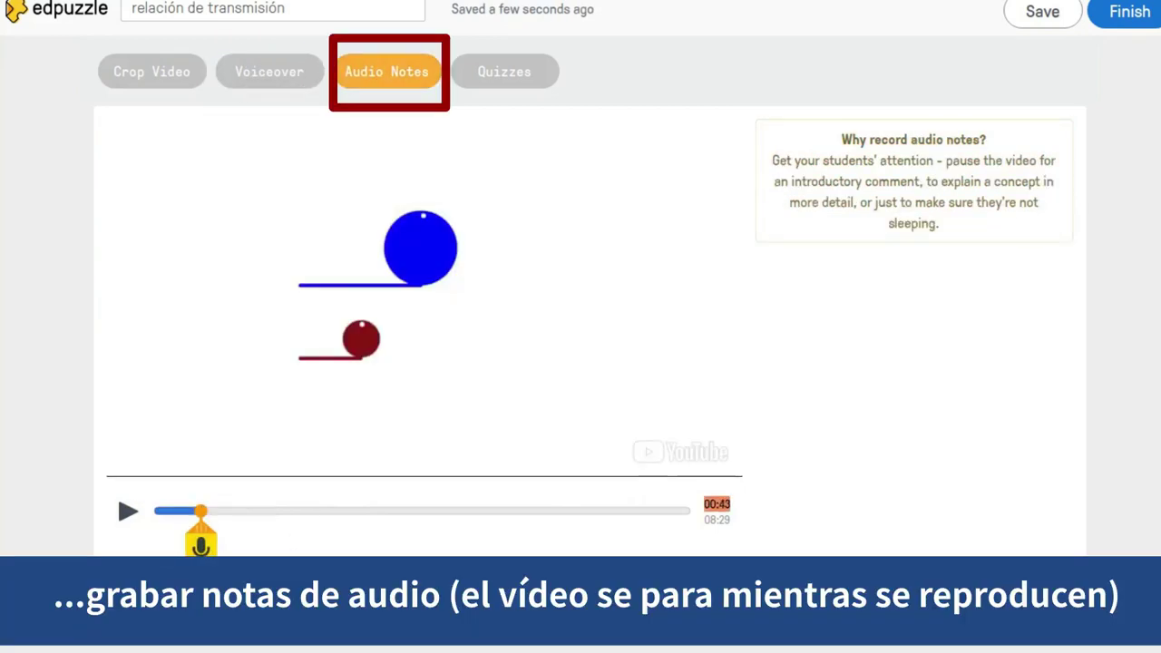
pyautogui.click(200, 545)
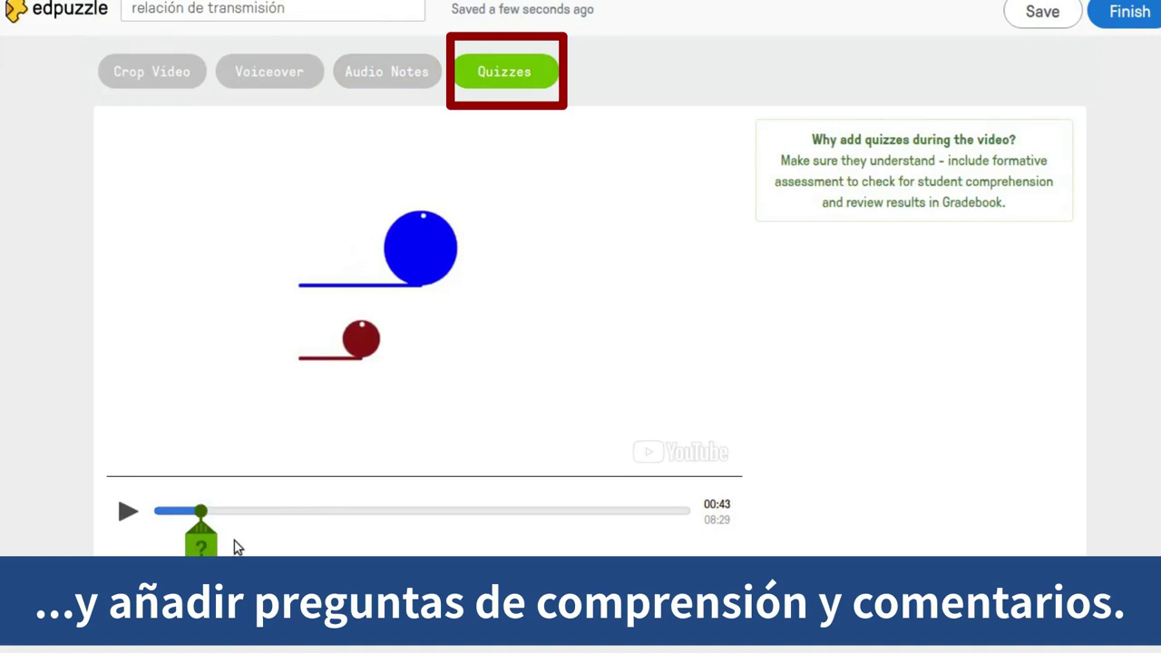
# - Add the open-ended question "¿Qué es la relación de transmisión?" at 01:43 in the video and save it
pyautogui.moveTo(203, 518); pyautogui.dragTo(264, 513)
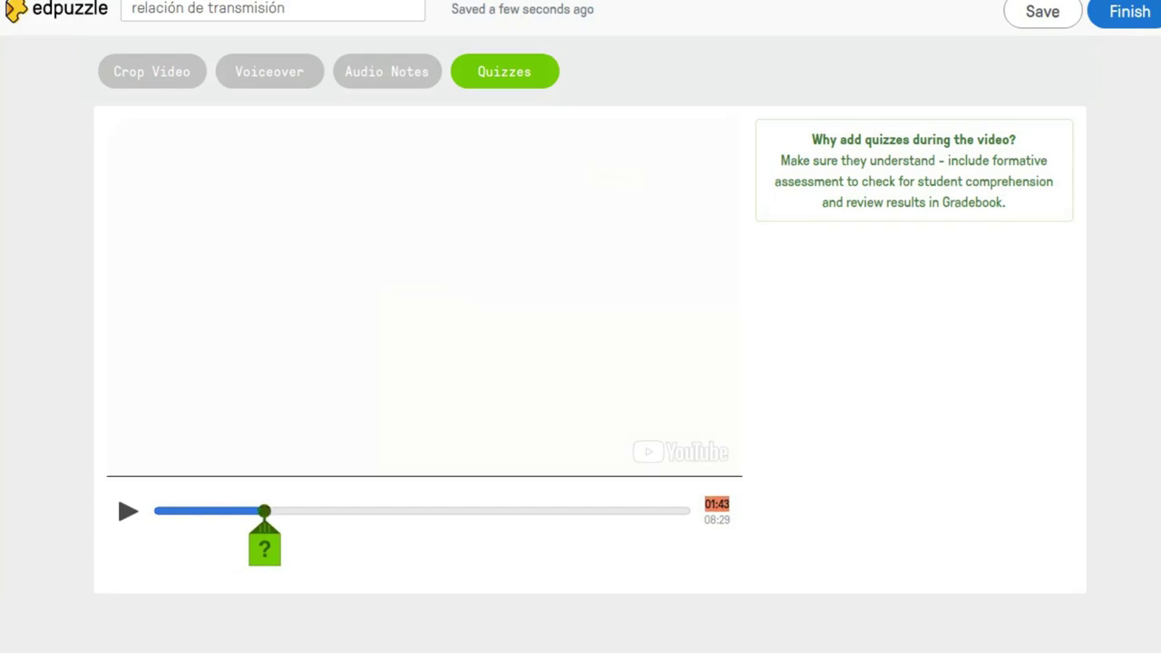
pyautogui.click(264, 551)
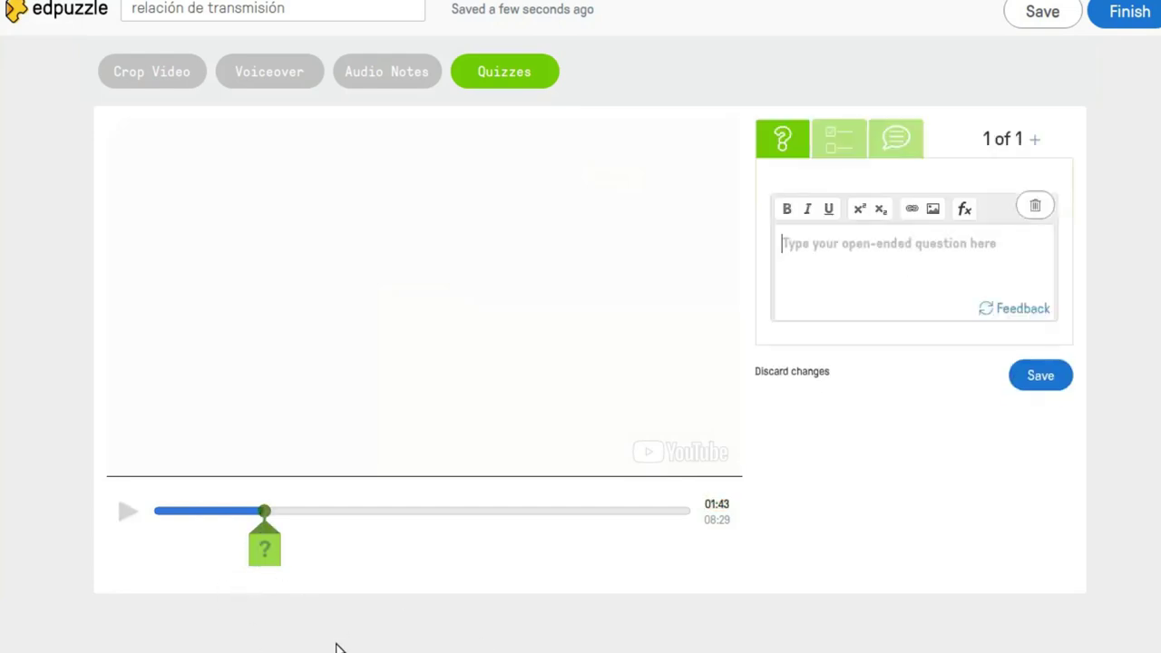
pyautogui.click(958, 273)
pyautogui.write('¿Qué es la relación de transmisión?')
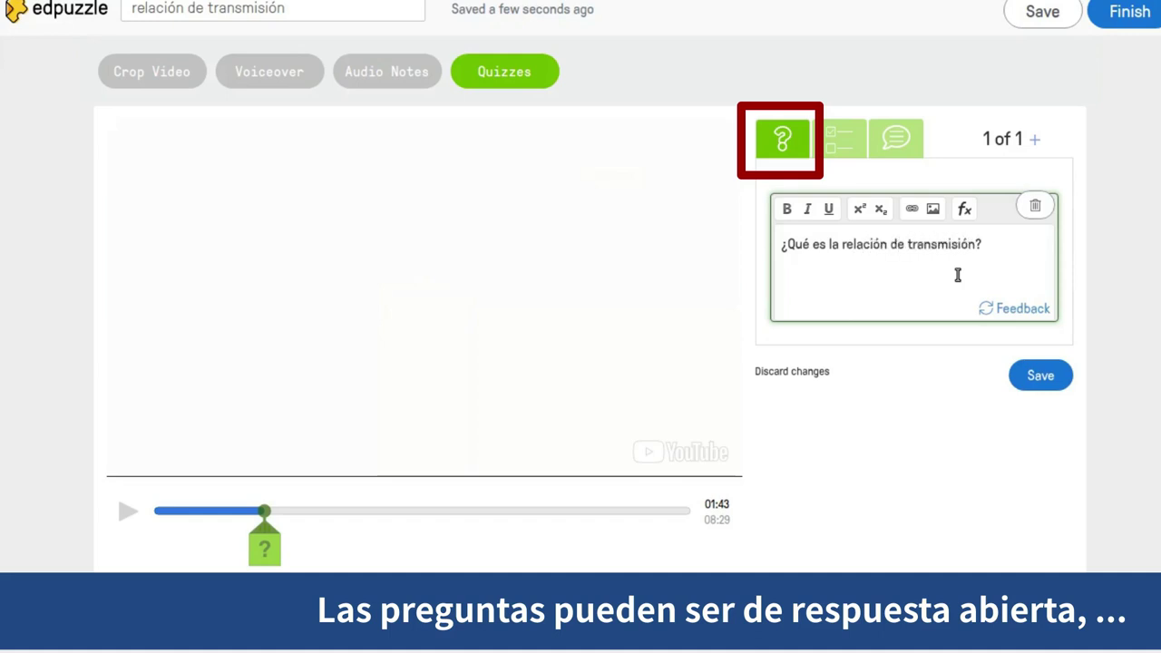
pyautogui.click(1040, 375)
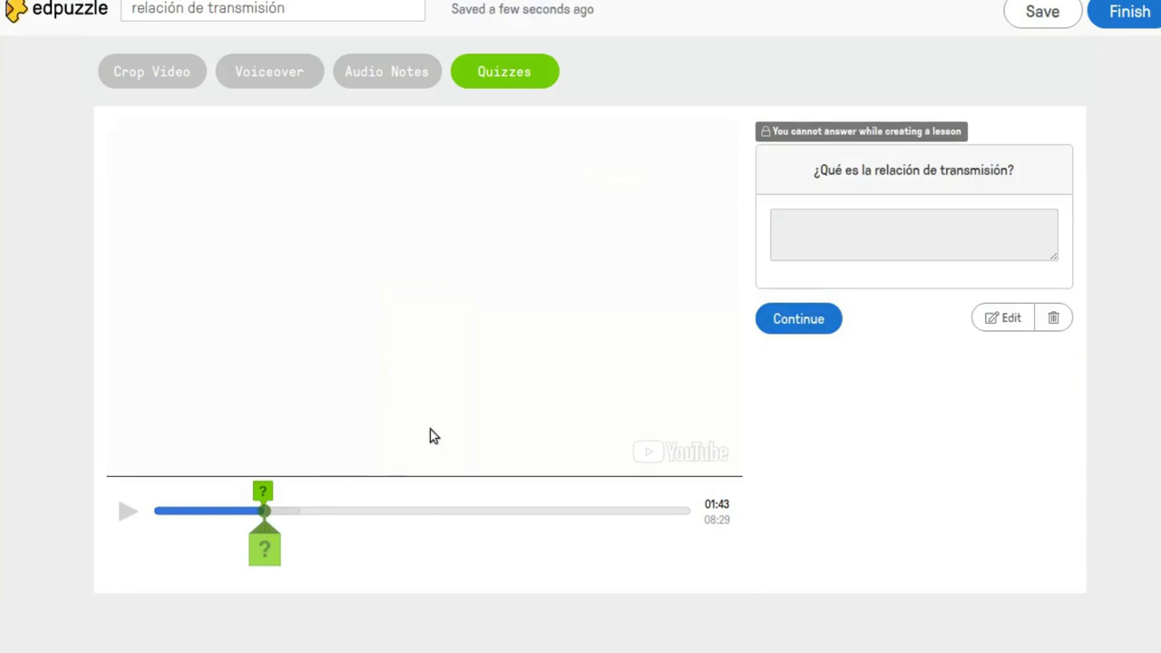
# - Start a multiple-choice question at 06:42 in the video with the text "La relación de transmisión es:"
pyautogui.moveTo(263, 511); pyautogui.dragTo(579, 511)
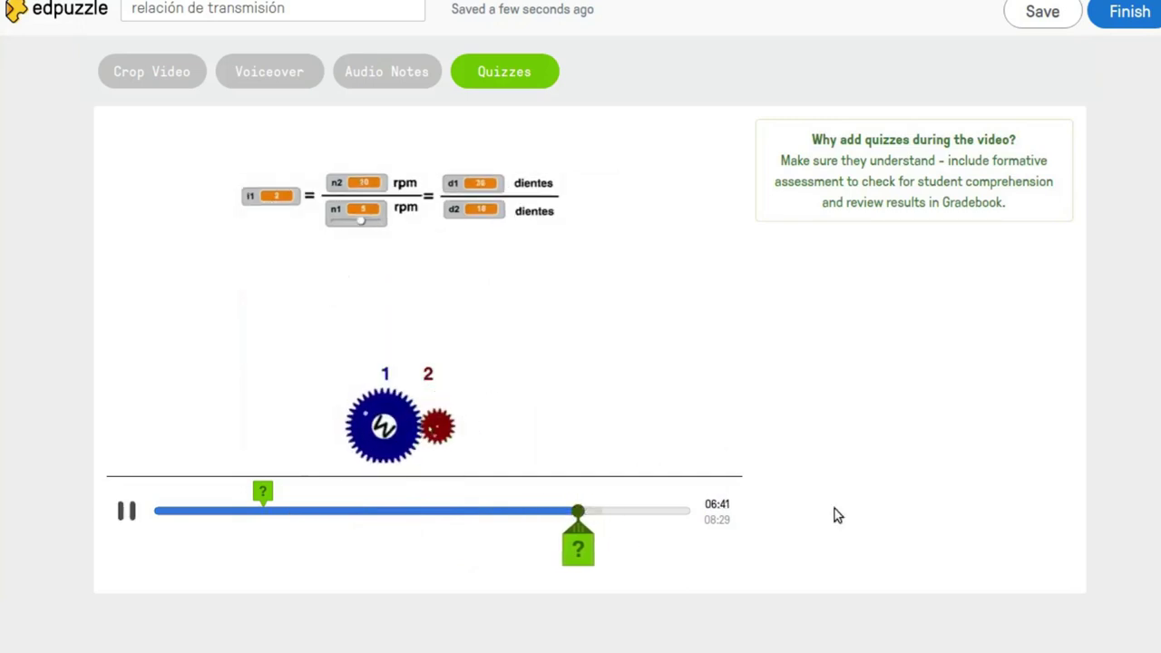
pyautogui.click(579, 547)
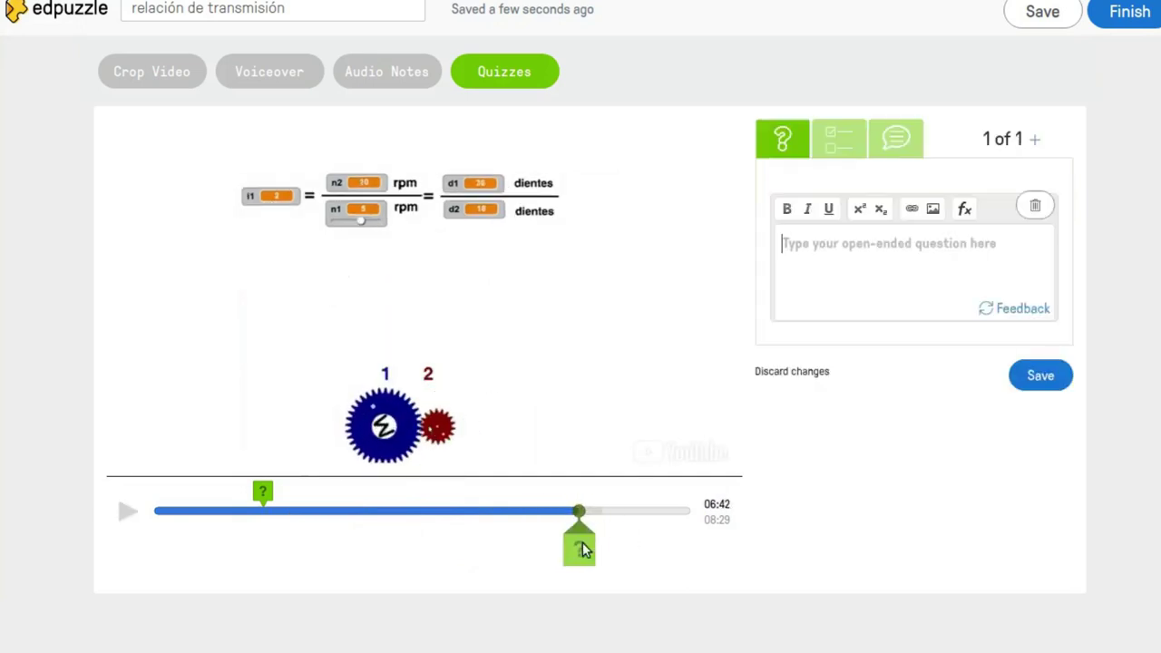
pyautogui.click(843, 147)
pyautogui.write('La relación de transmisión es:')
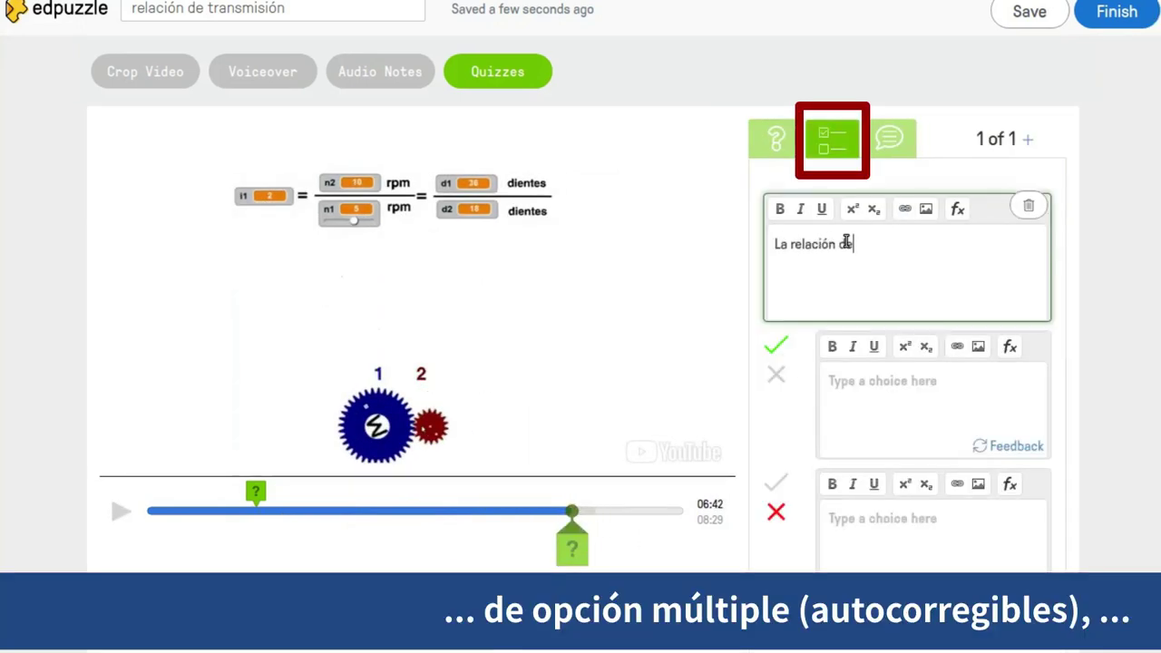
# - Fill in three answer choices for the question: "Opción 1", "Opción 2" and "Opción 3"
pyautogui.click(923, 390)
pyautogui.write('Opción 1')
pyautogui.click(889, 518)
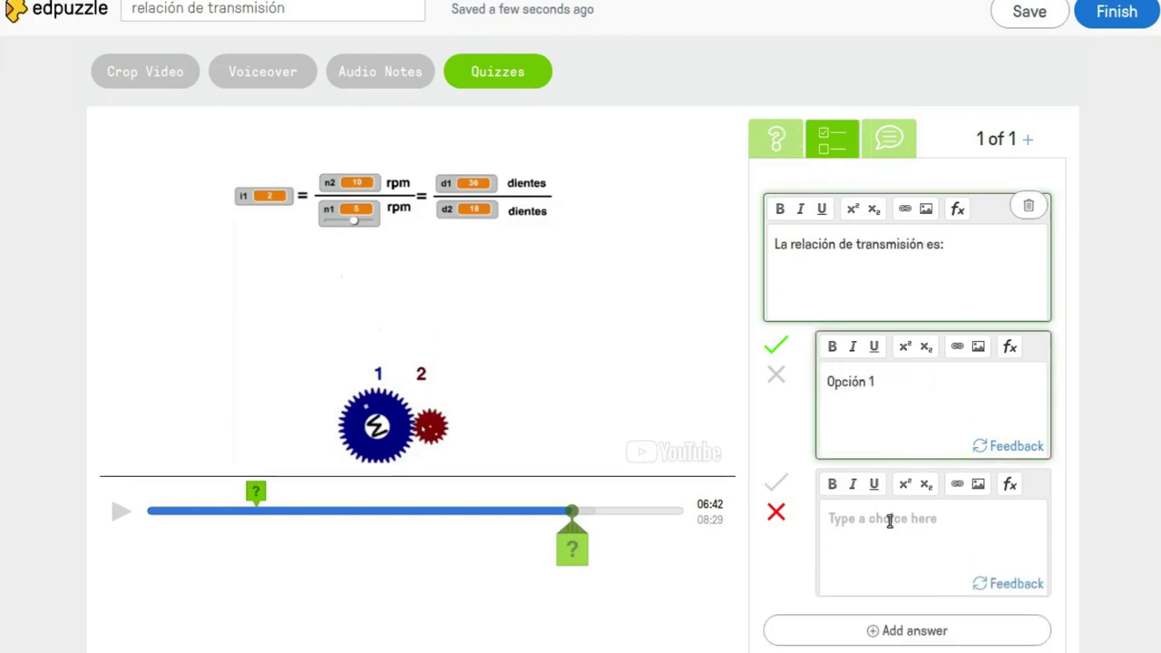
pyautogui.write('Opción 2')
pyautogui.click(903, 619)
pyautogui.scroll(-2, 903, 612)
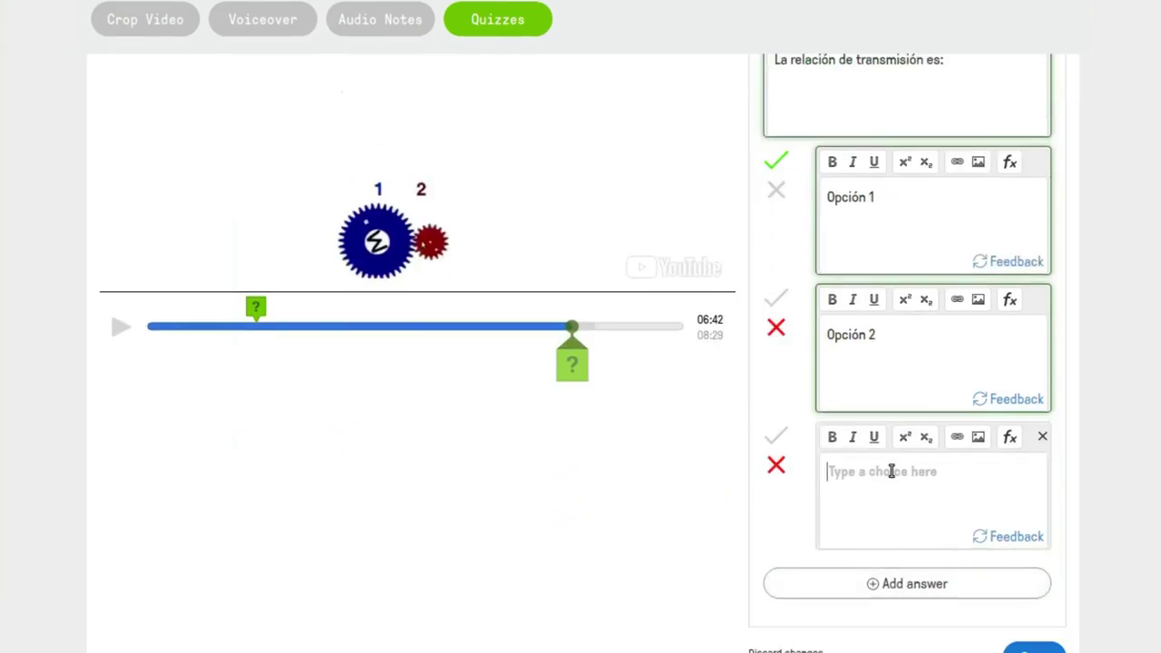
pyautogui.click(889, 469)
pyautogui.write('Opción 3')
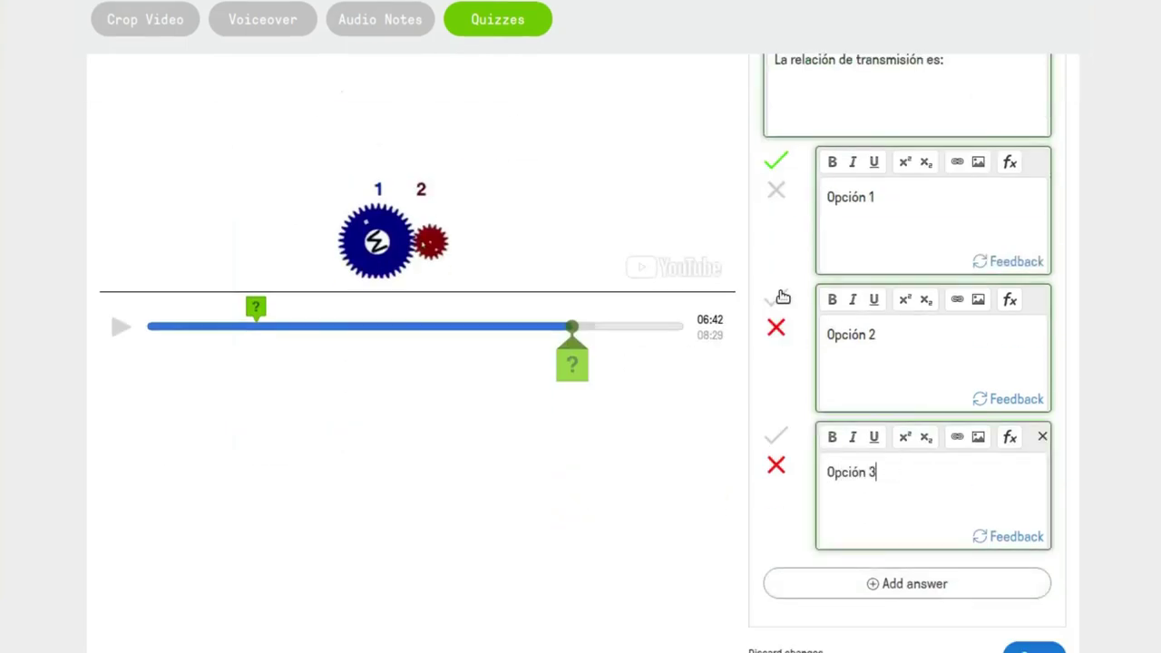
# - Mark "Opción 1" as incorrect and "Opción 2" as the correct answer, and save the question
pyautogui.click(776, 189)
pyautogui.click(775, 298)
pyautogui.scroll(2, 814, 446)
pyautogui.scroll(-3, 814, 447)
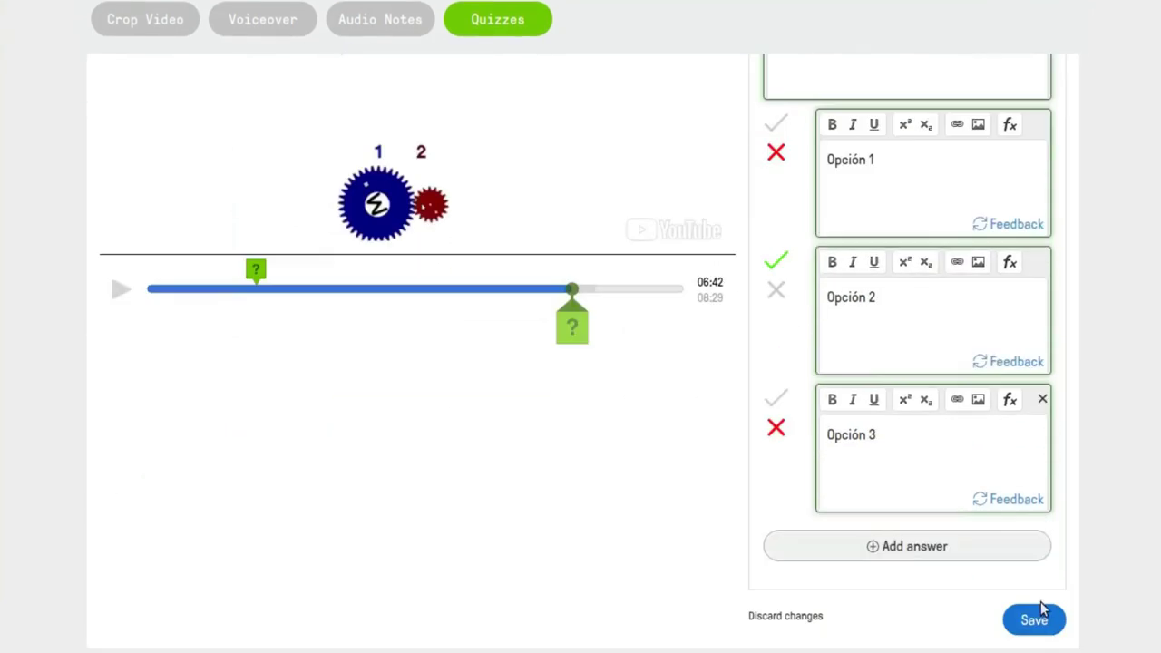
pyautogui.click(1036, 617)
# - Add a comment reading "Comentario" at 08:22 in the video and save it
pyautogui.moveTo(575, 510); pyautogui.dragTo(684, 513)
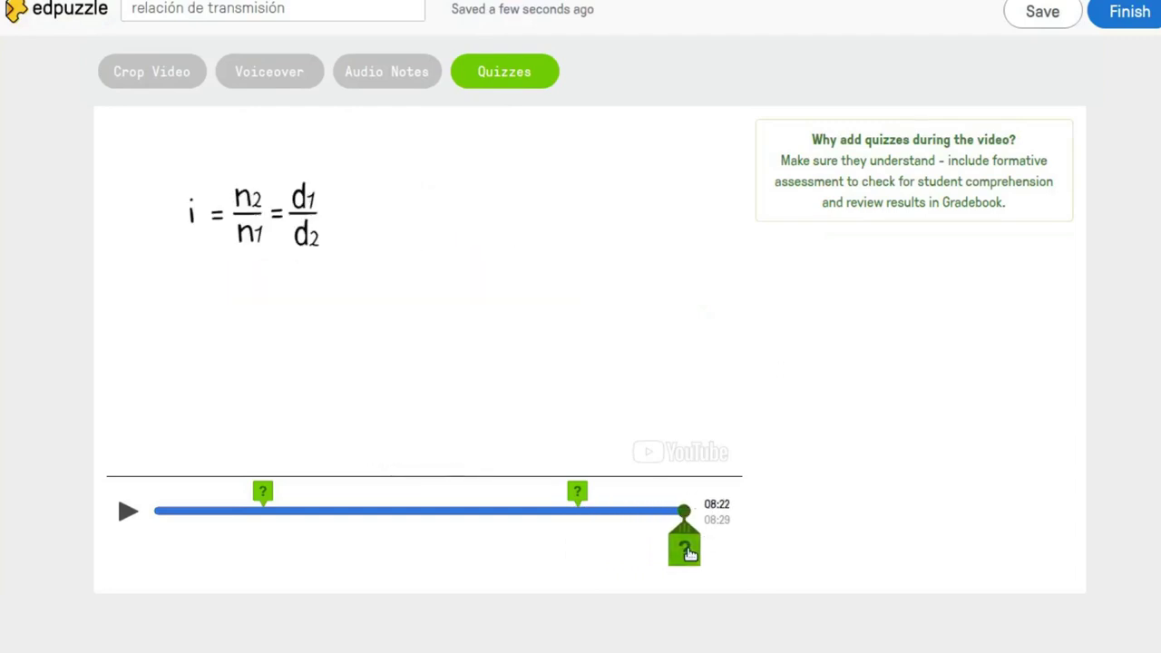
pyautogui.click(684, 549)
pyautogui.click(896, 138)
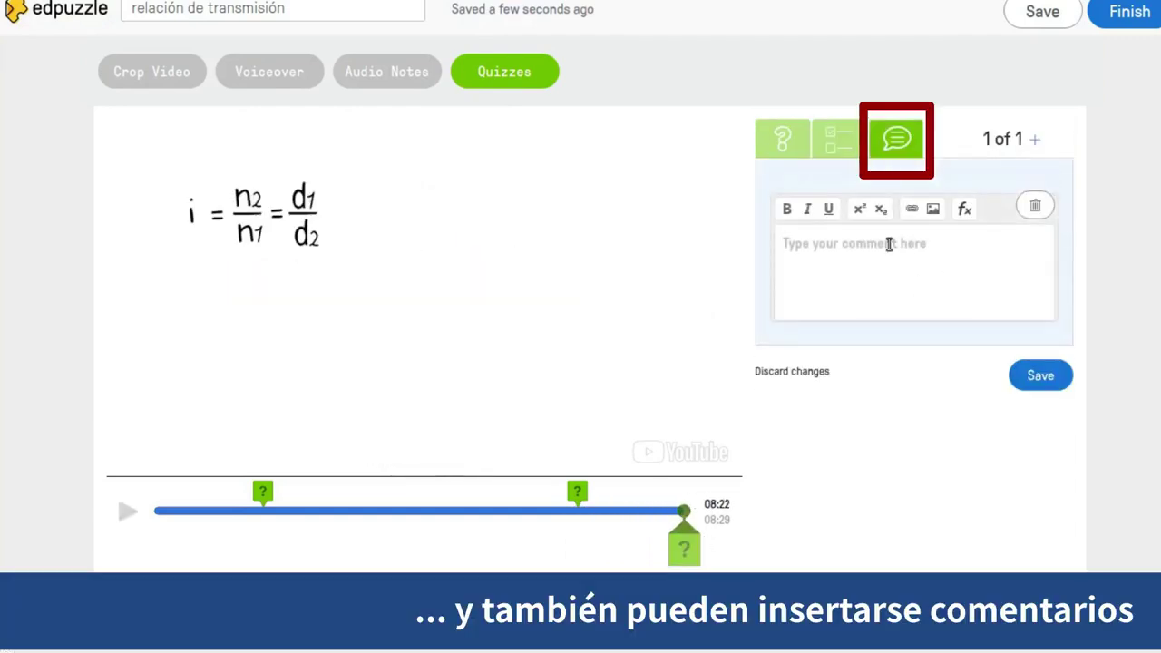
pyautogui.click(866, 260)
pyautogui.write('Comen')
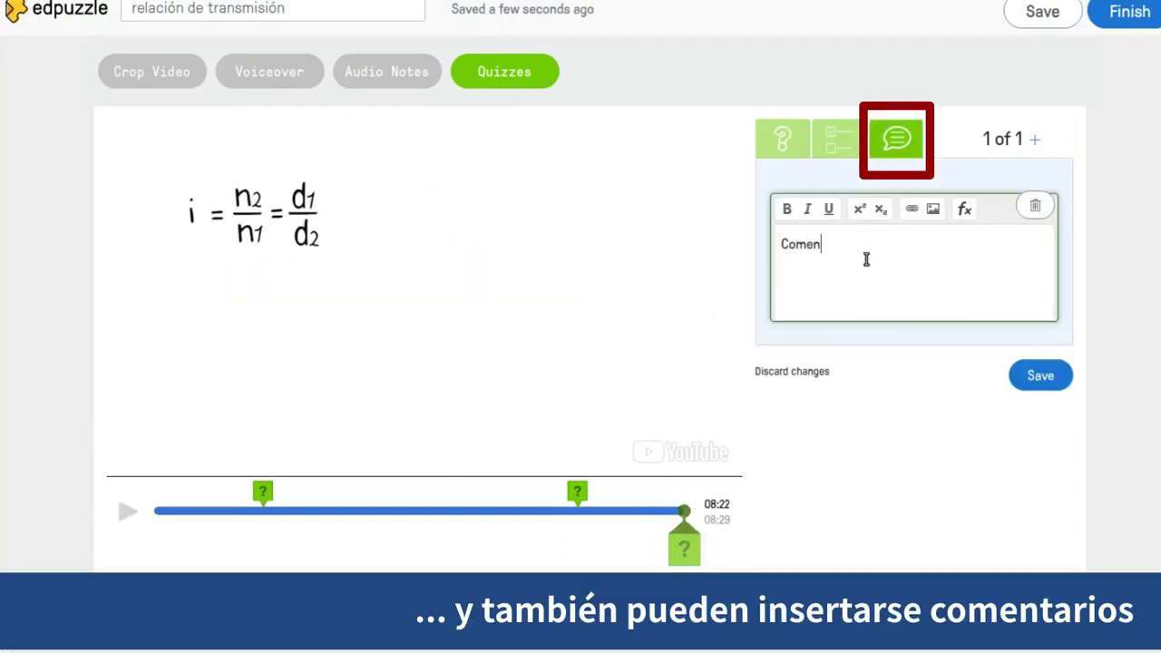
pyautogui.write('tario')
pyautogui.click(1030, 376)
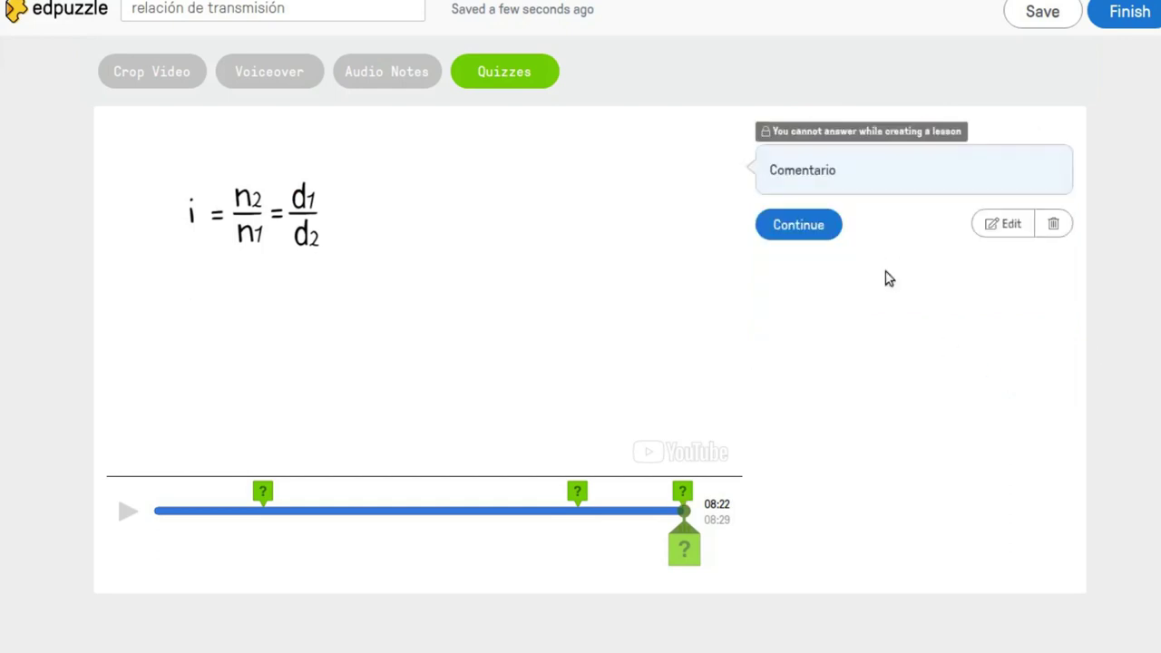
# - Finish editing the lesson and switch Prevent Skipping off and back on in the assignment settings
pyautogui.click(1131, 13)
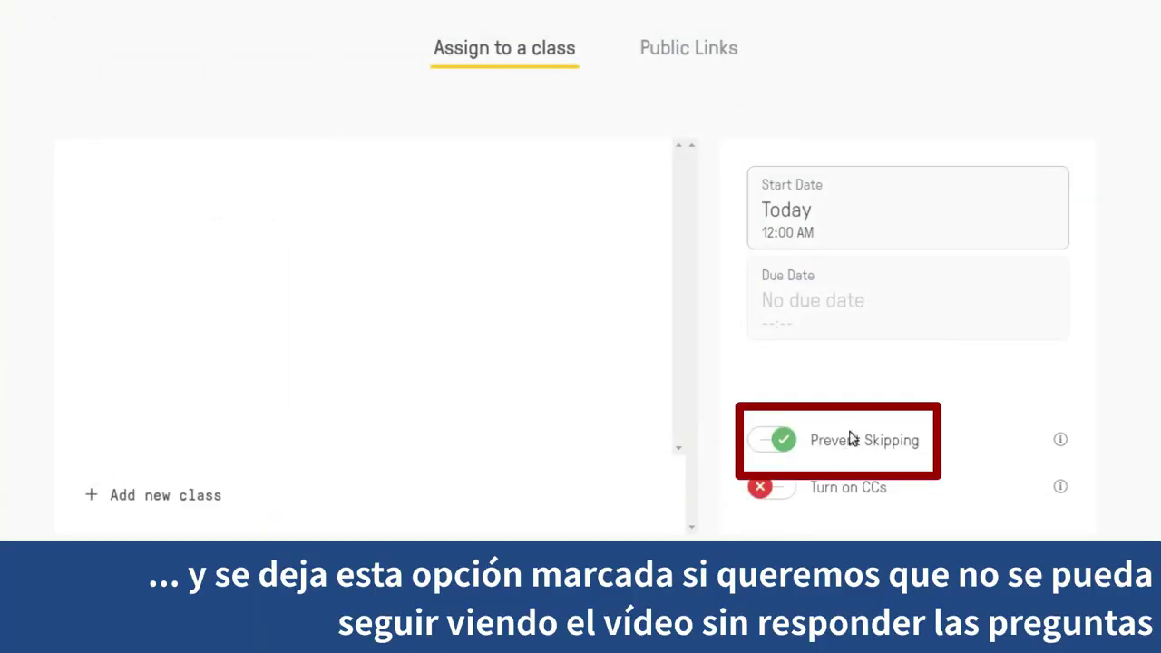
pyautogui.click(784, 441)
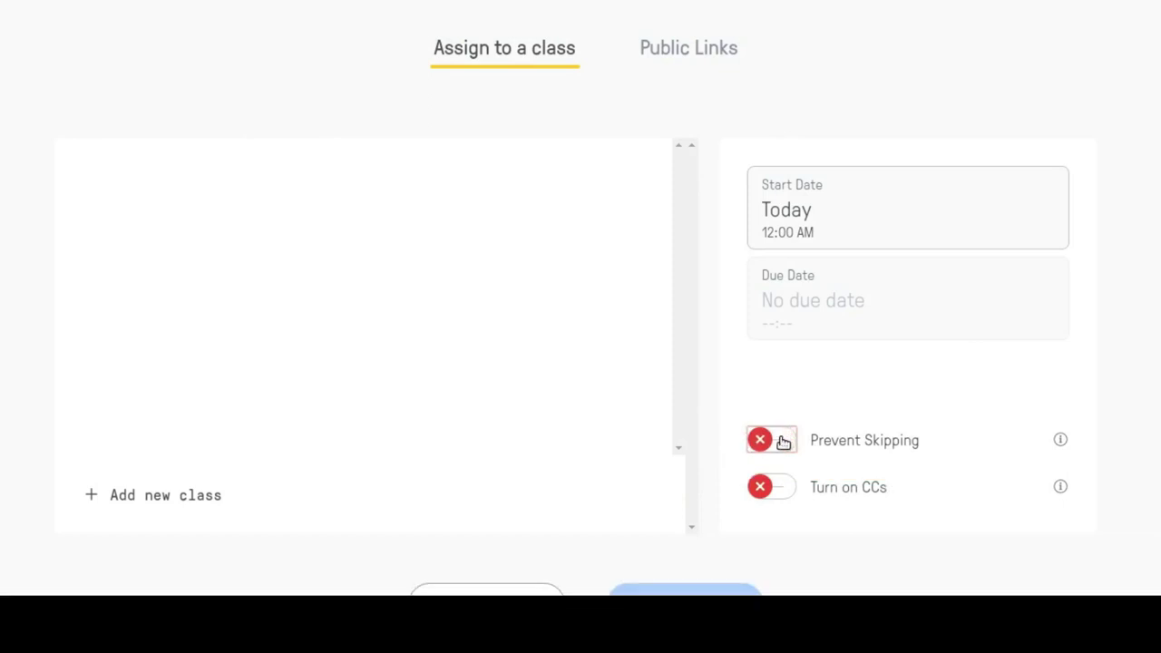
pyautogui.click(783, 441)
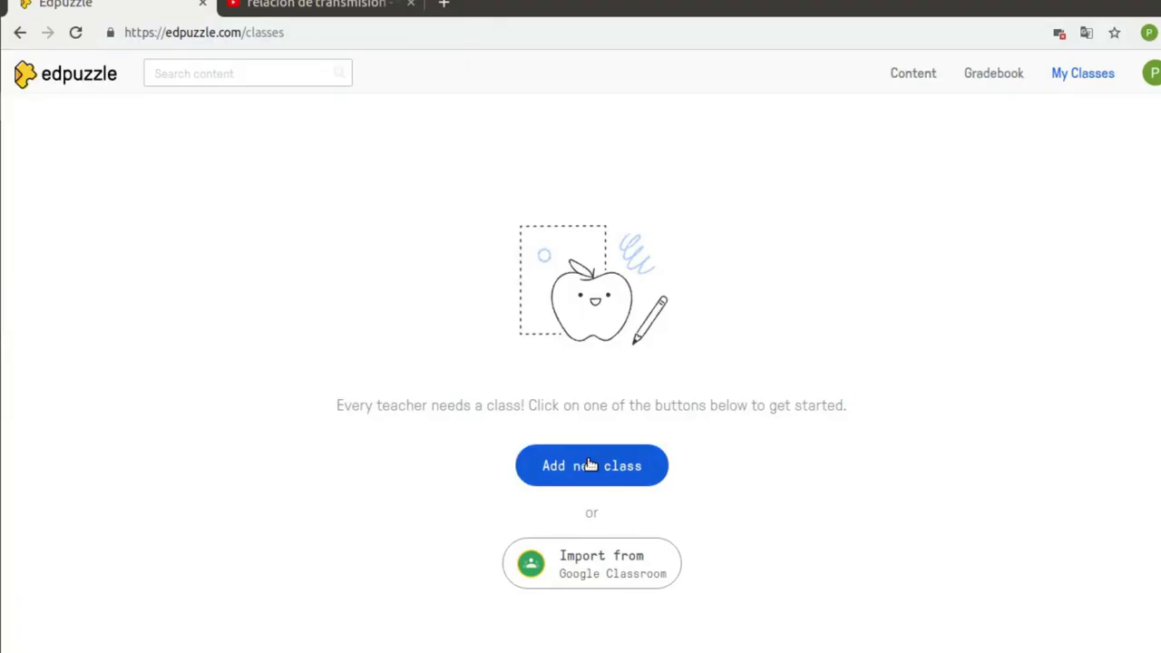
# - Create a new Classic class named "4°C Tecnología"
pyautogui.click(604, 469)
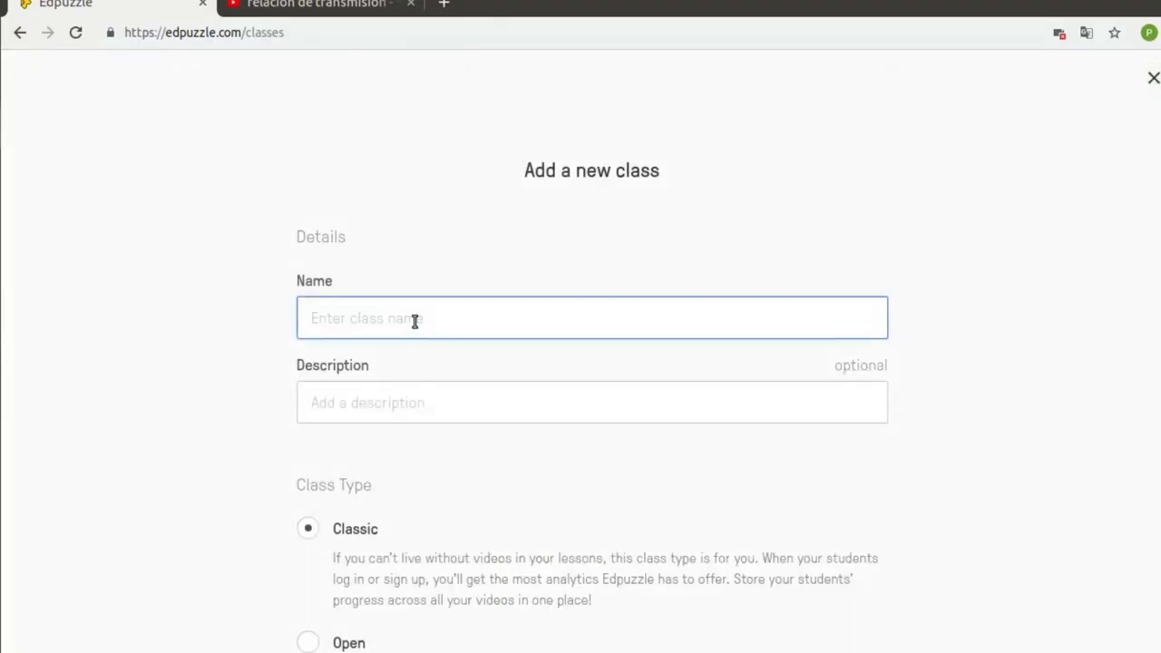
pyautogui.write('4°C Tecnologi')
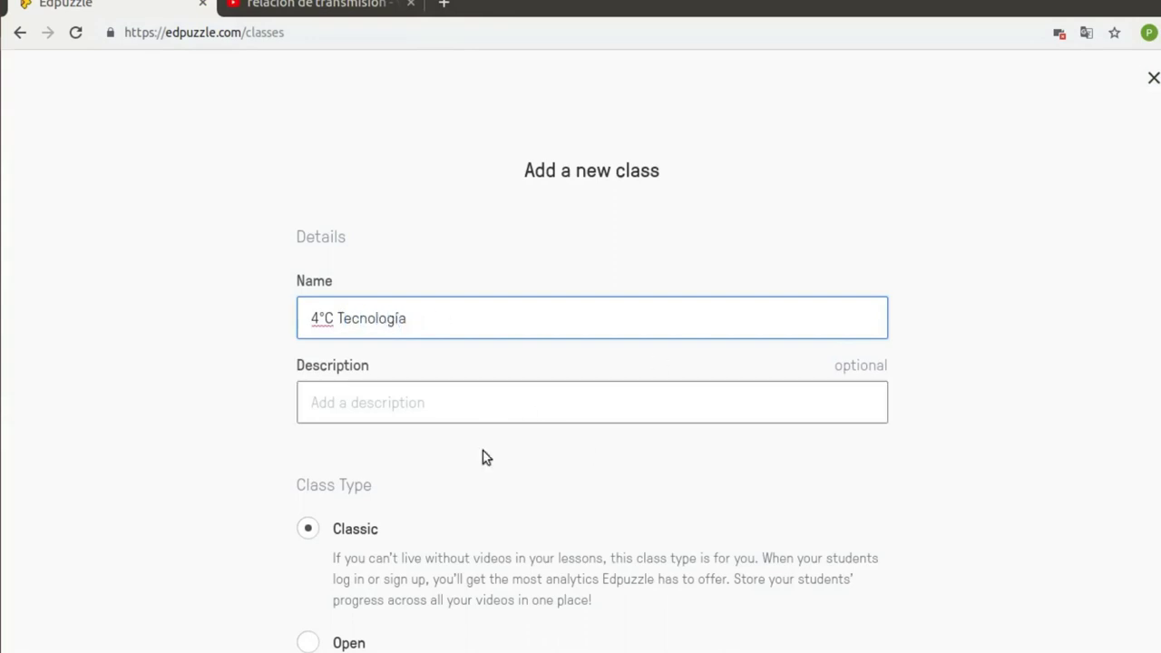
pyautogui.scroll(-2, 427, 445)
pyautogui.click(692, 579)
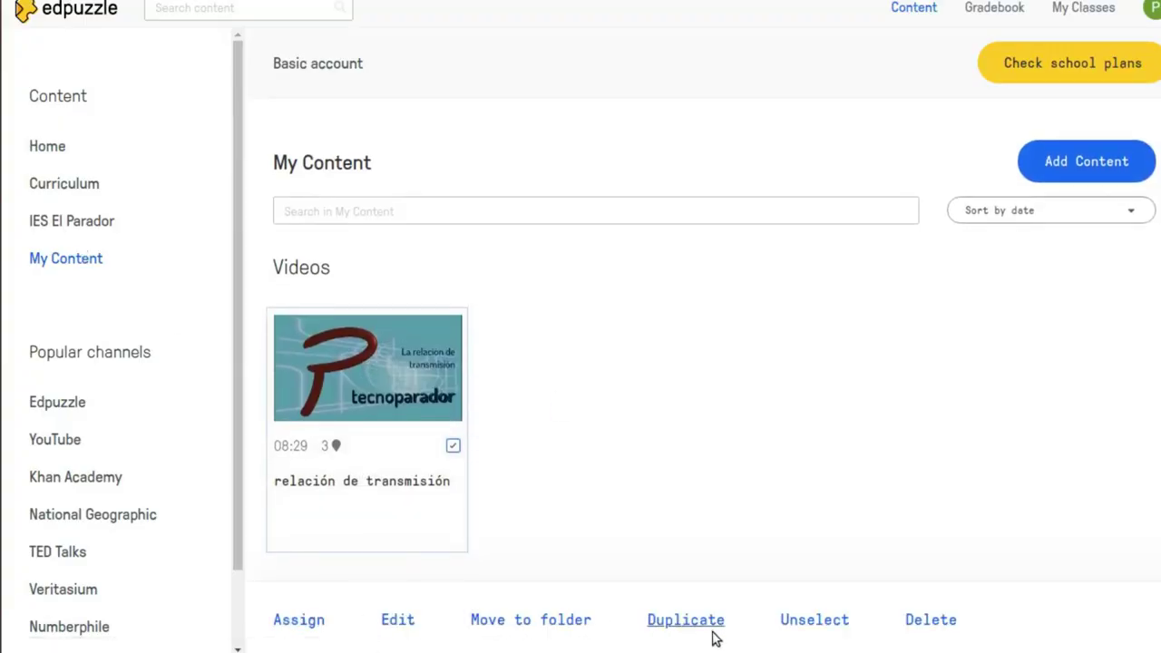
# - Assign the video "relación de transmisión" to the class 4°C Tecnología with start date September 22 and due date September 26, 2019
pyautogui.click(298, 620)
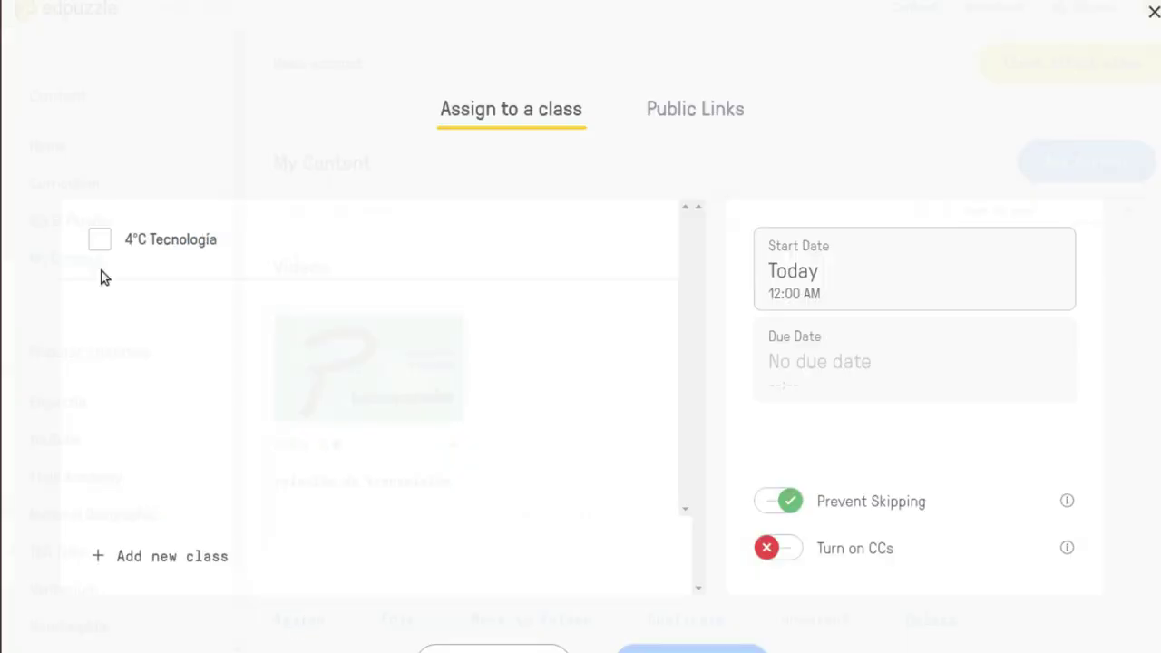
pyautogui.click(93, 241)
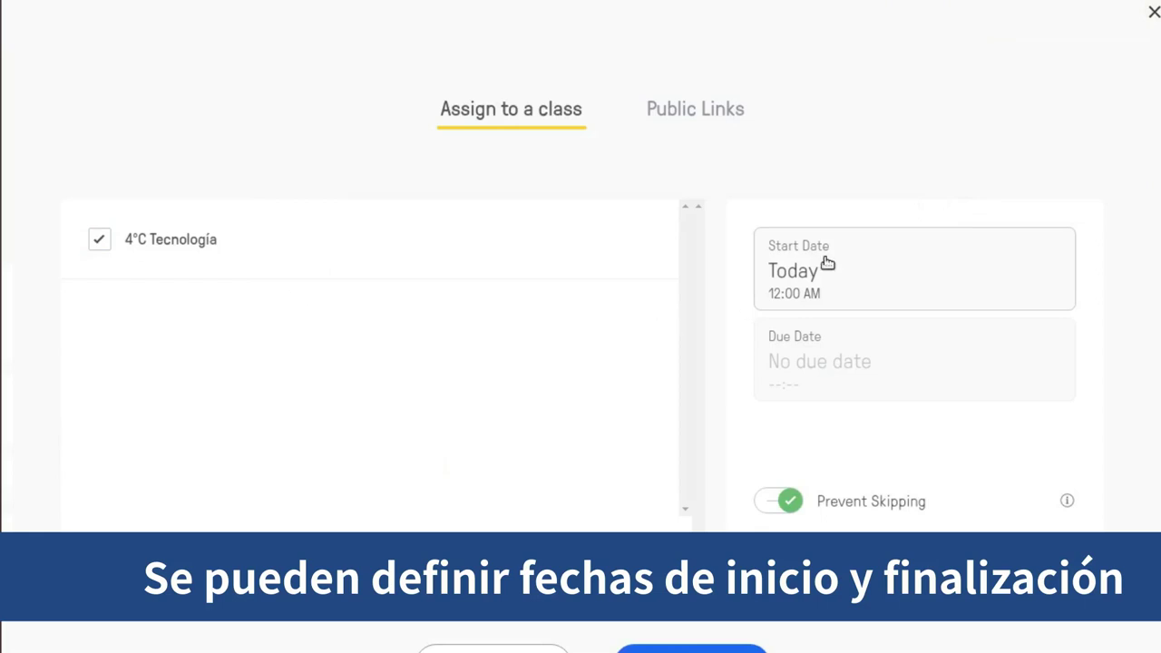
pyautogui.click(831, 362)
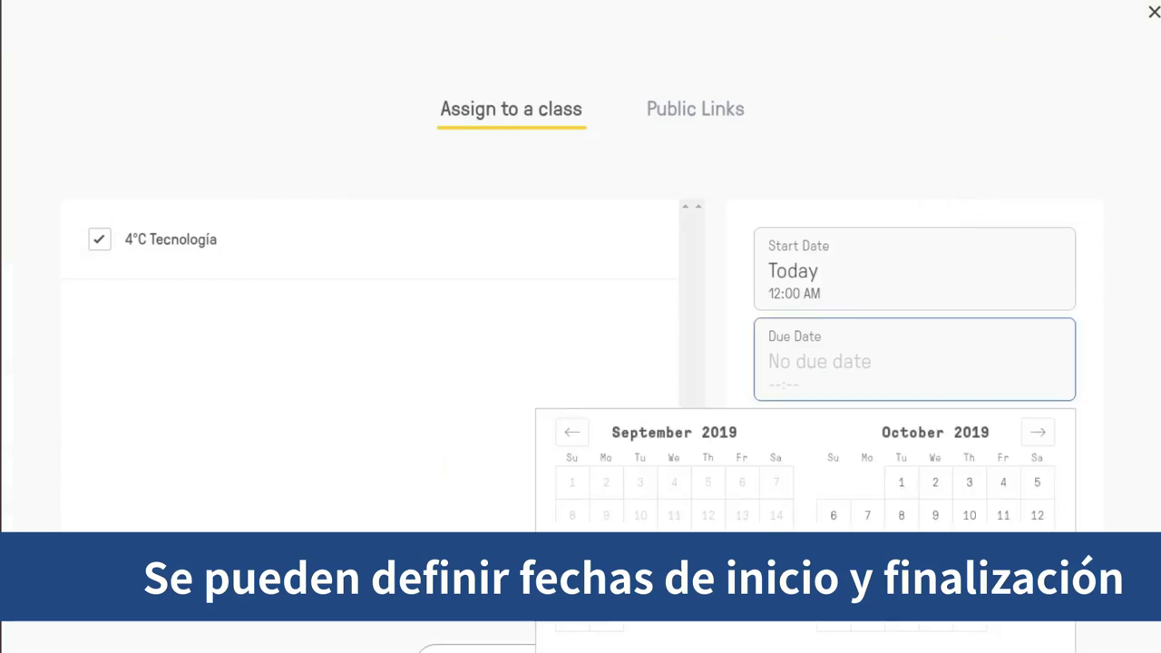
pyautogui.click(708, 582)
pyautogui.click(814, 276)
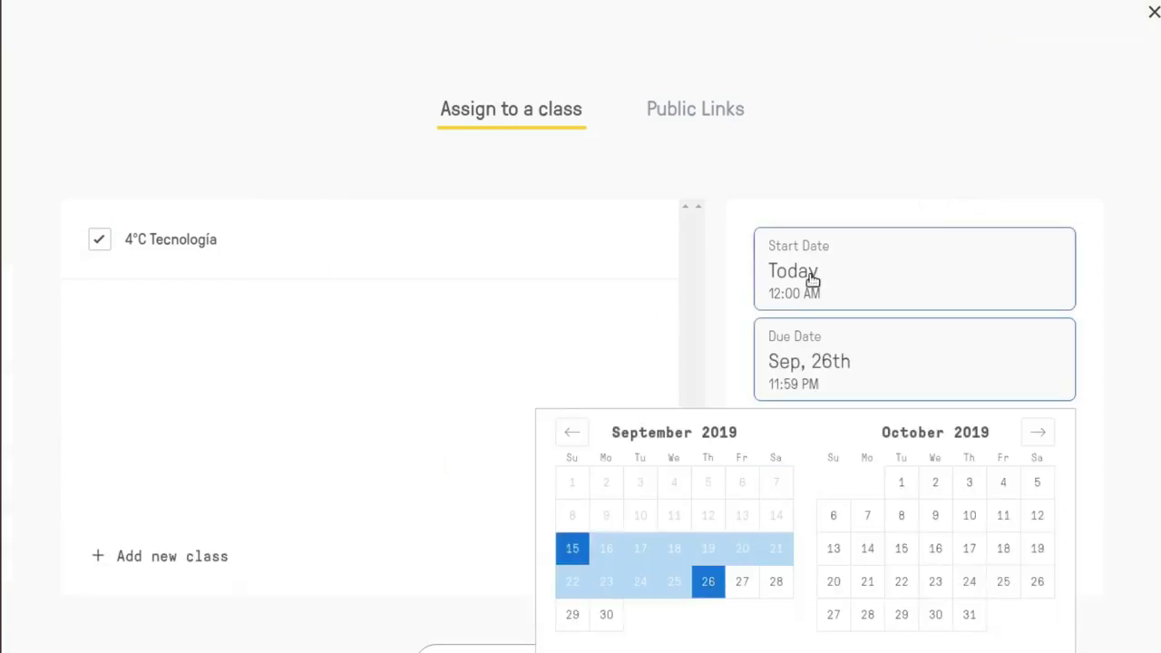
pyautogui.click(573, 581)
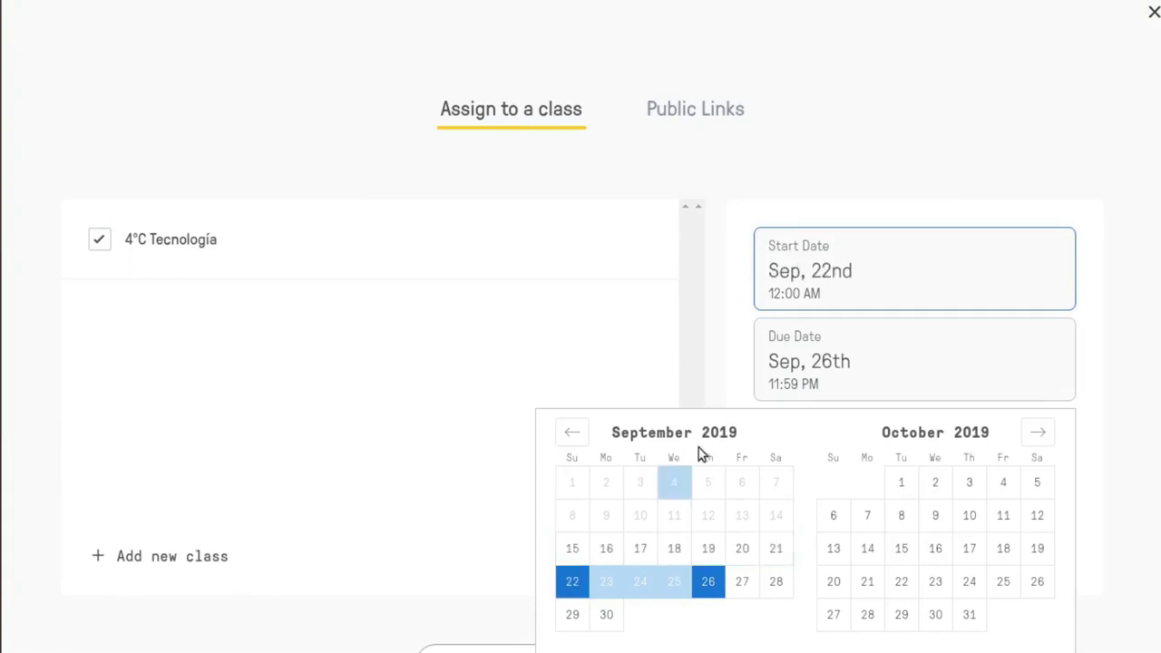
pyautogui.scroll(-1, 928, 373)
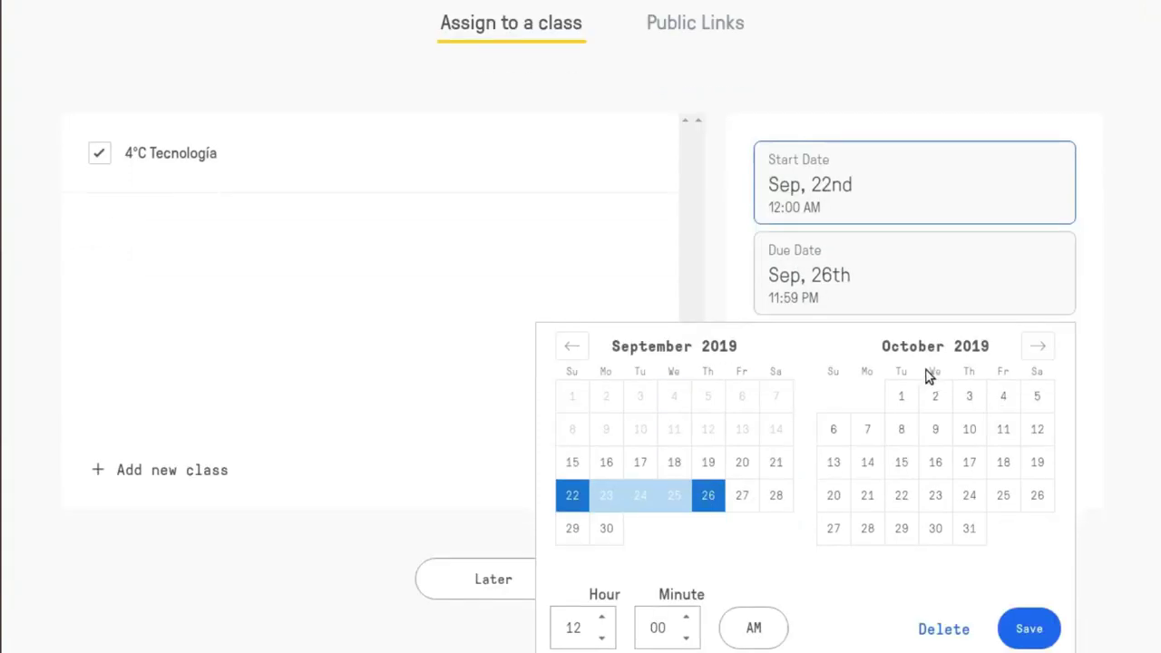
pyautogui.click(1025, 629)
pyautogui.click(711, 591)
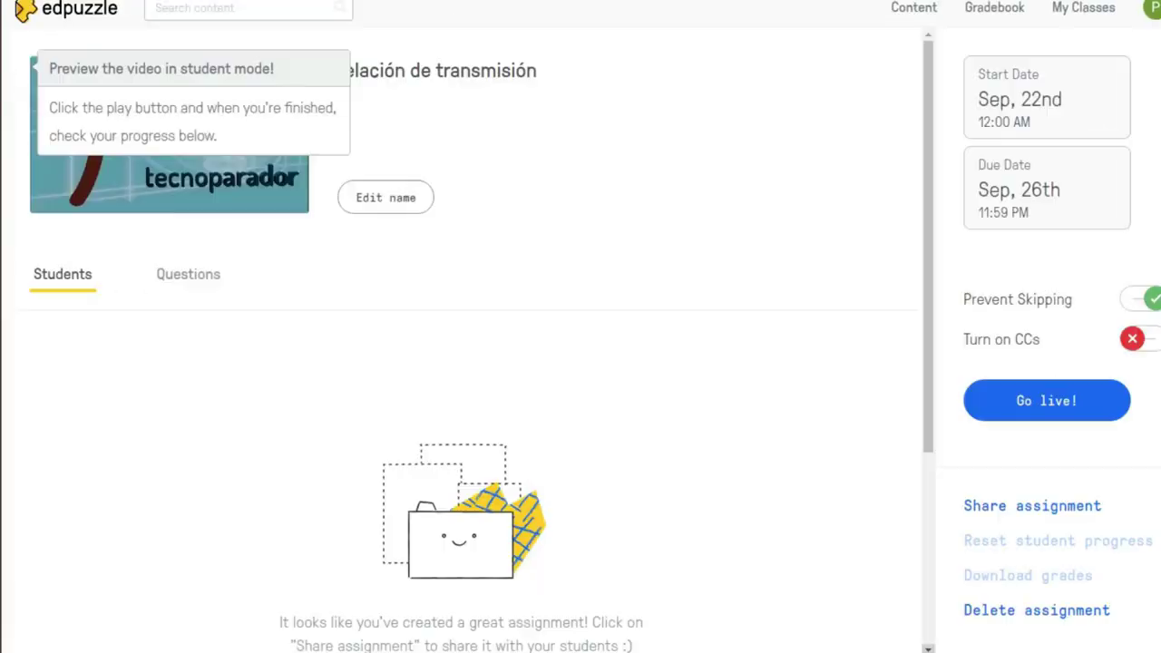
# - Start inviting students to the class 4°C Tecnología, declaring that parental consent is not required by local laws
pyautogui.click(1084, 9)
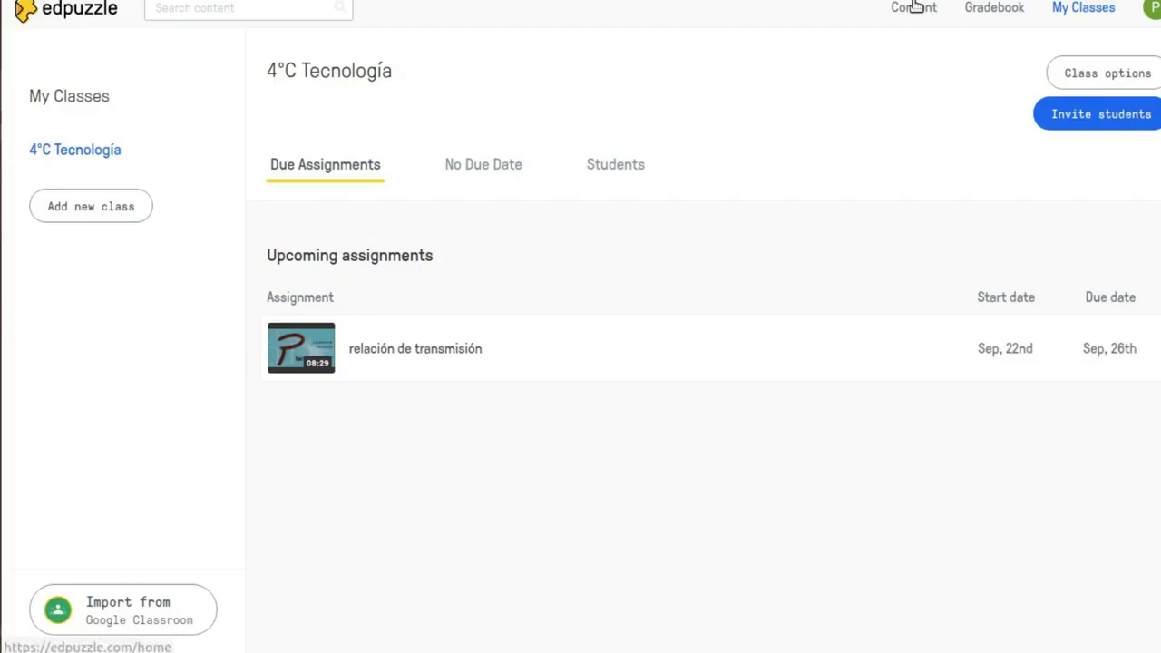
pyautogui.click(1082, 116)
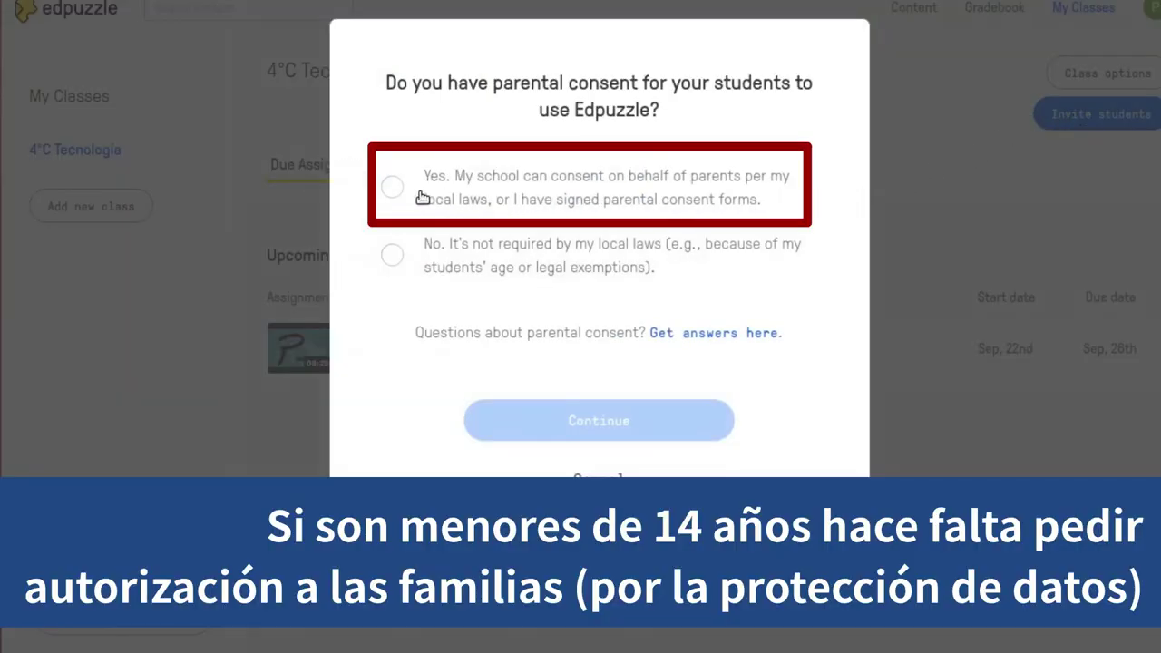
pyautogui.click(392, 257)
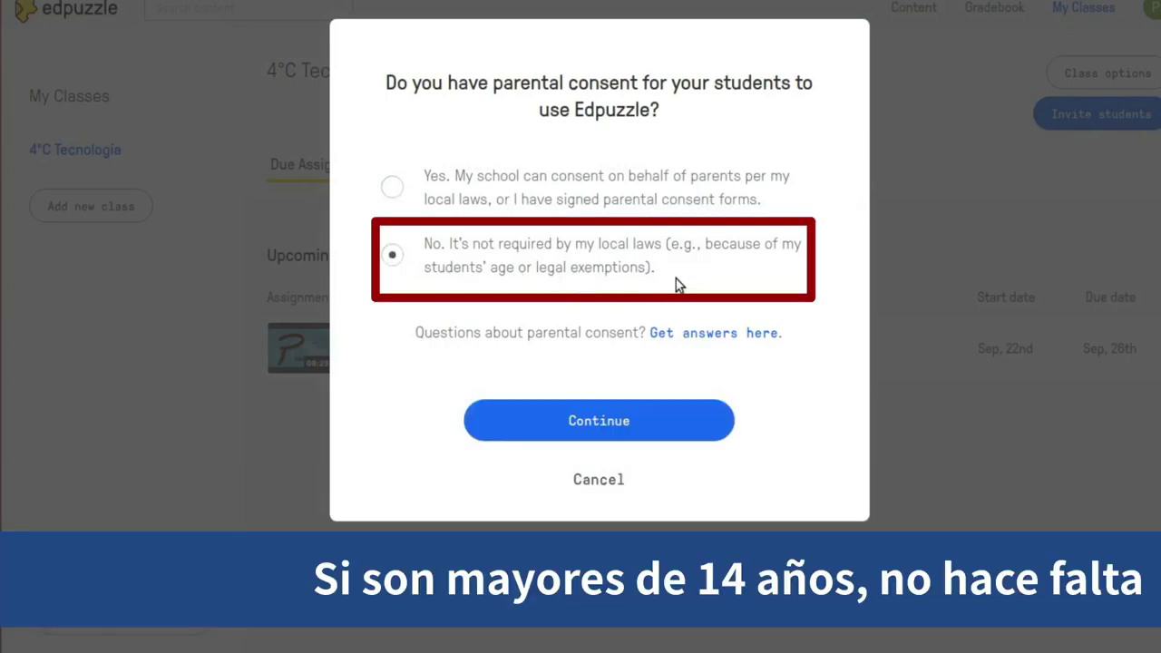
pyautogui.click(392, 186)
pyautogui.click(726, 255)
pyautogui.click(644, 419)
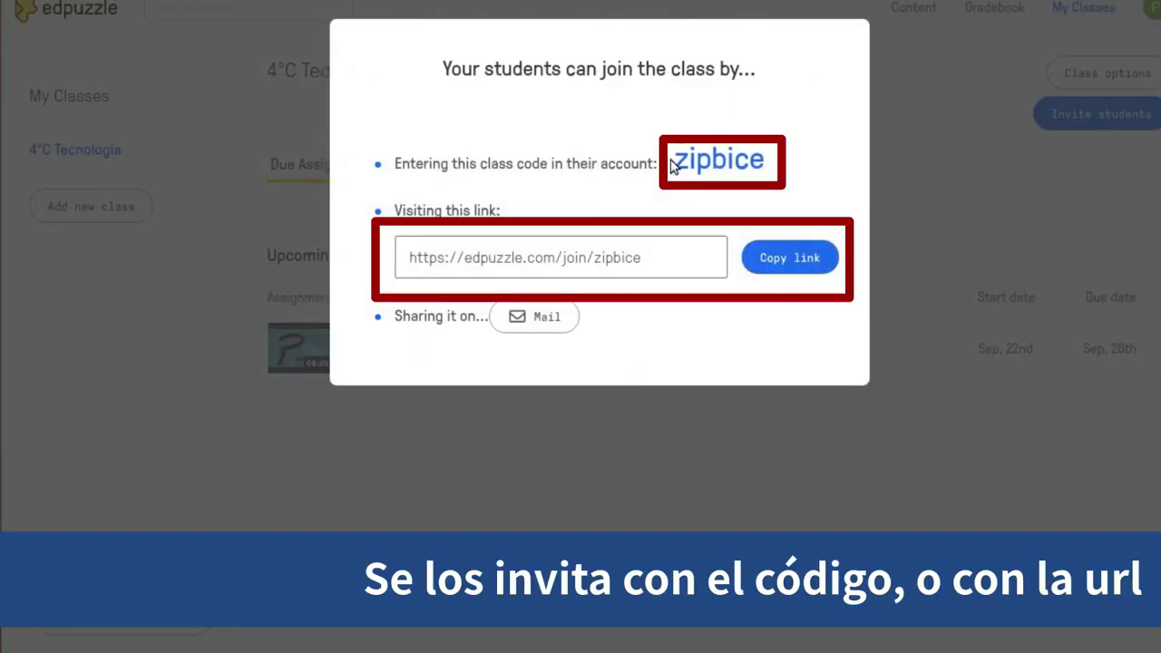
# - Highlight the class code and the join link offered for inviting students
pyautogui.moveTo(679, 161); pyautogui.dragTo(763, 168)
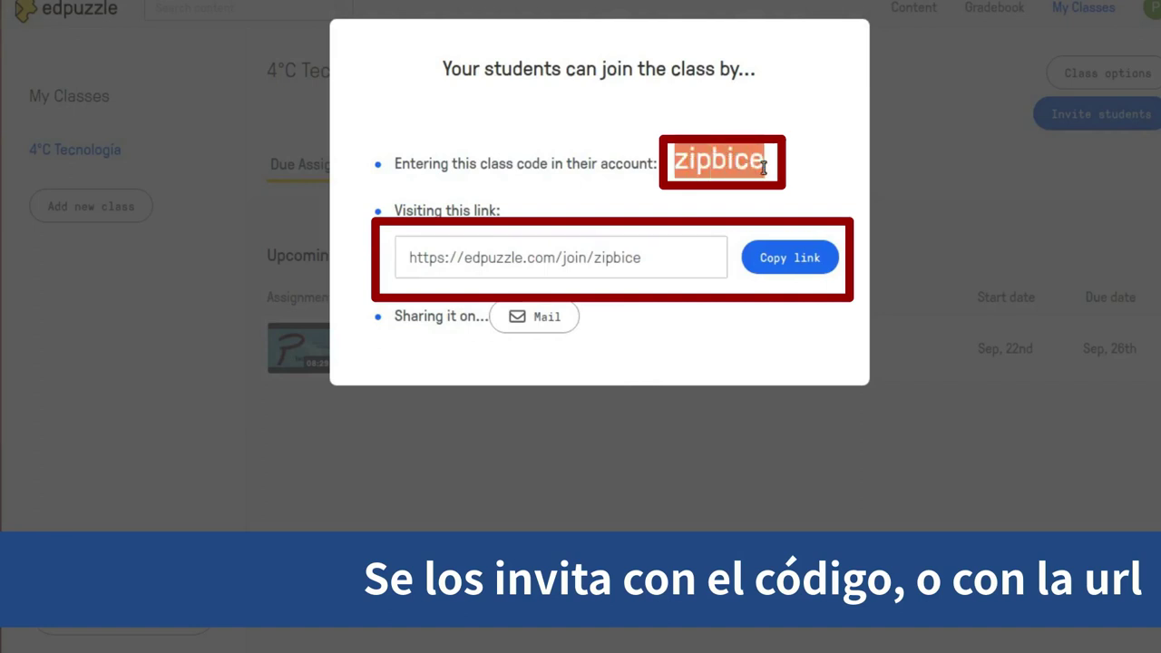
pyautogui.click(462, 242)
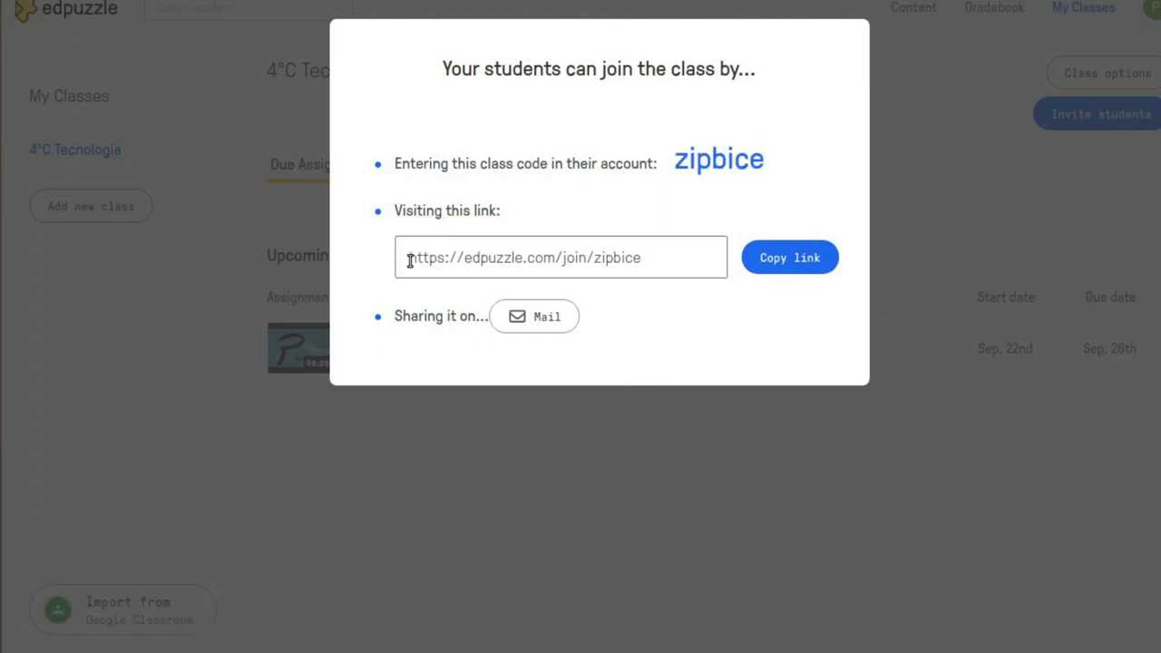
pyautogui.moveTo(409, 261); pyautogui.dragTo(660, 266)
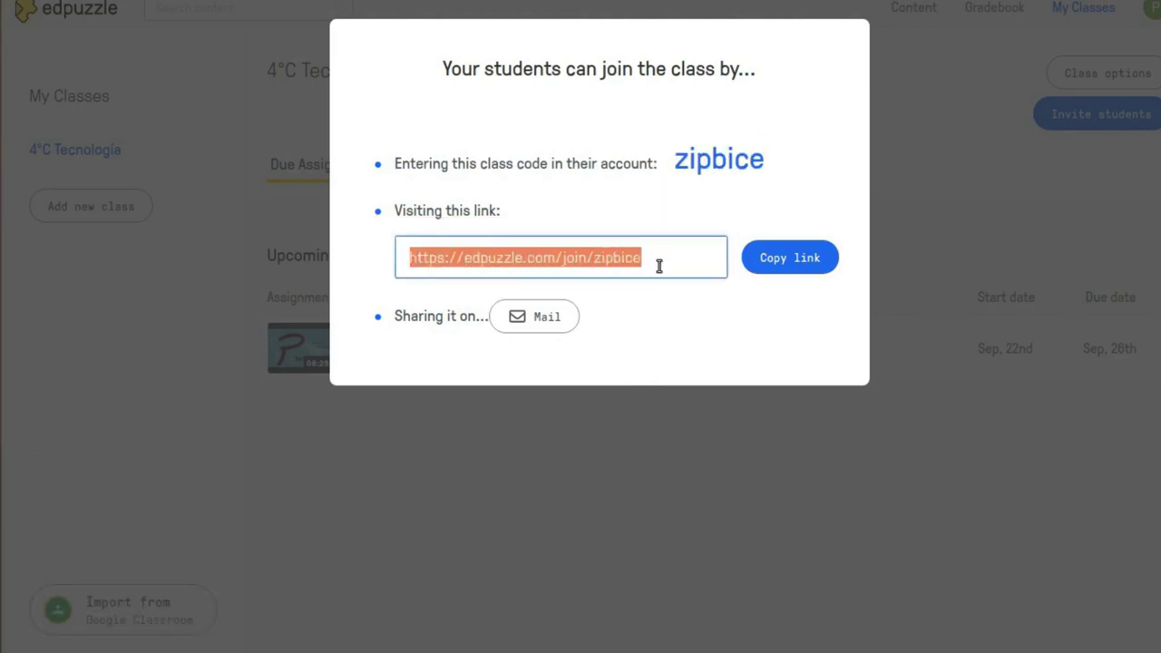
pyautogui.click(685, 313)
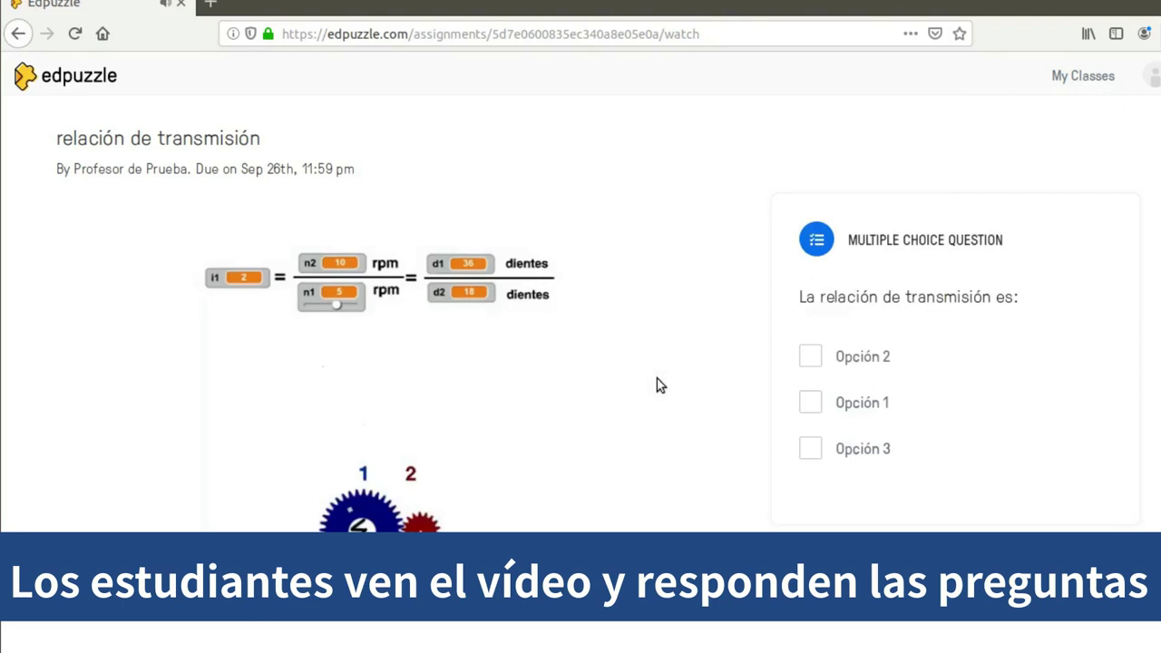
# - In the student's view of the assignment, answer the multiple-choice question with "Opción 2", submit it and continue the video
pyautogui.click(812, 355)
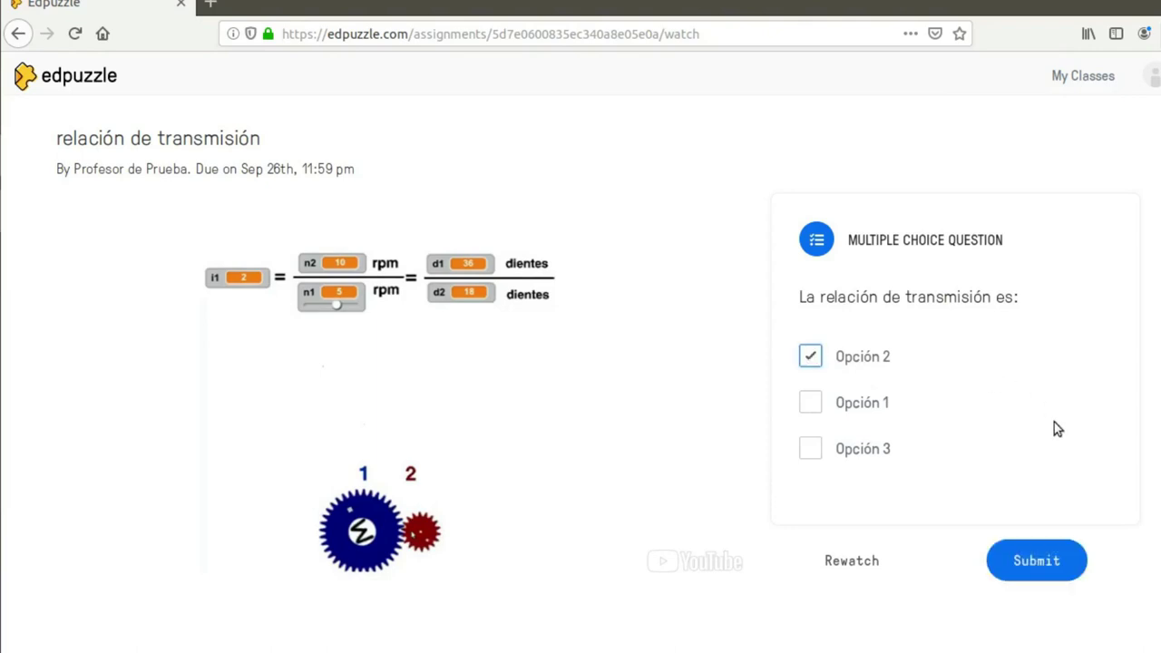
pyautogui.click(1044, 562)
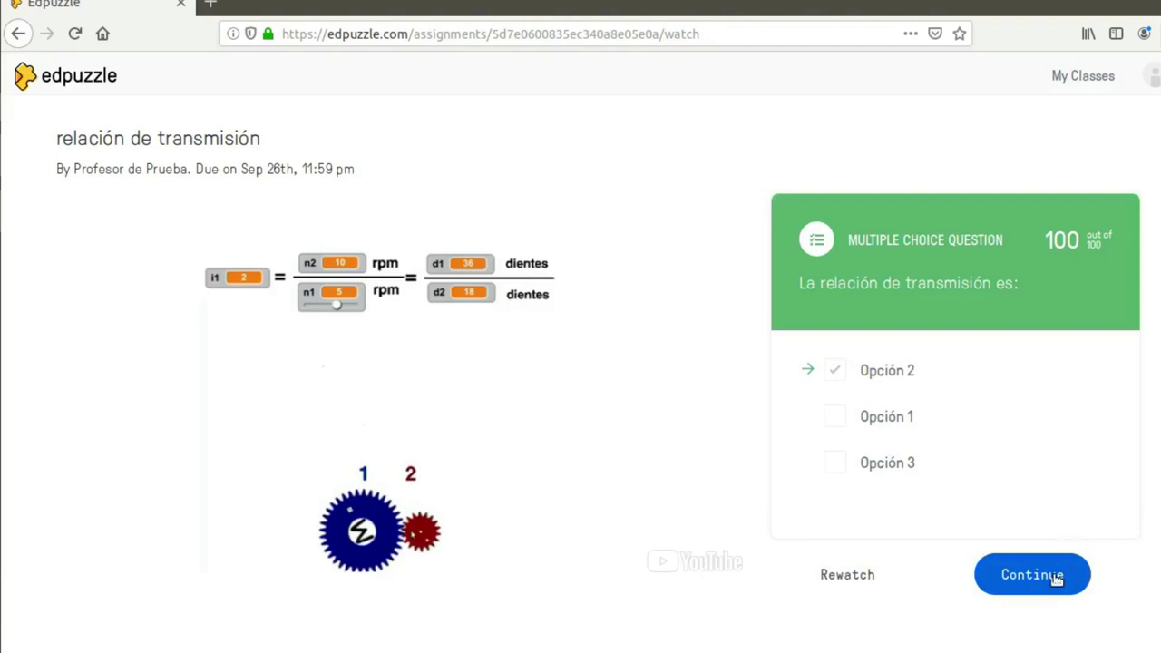
pyautogui.click(1056, 576)
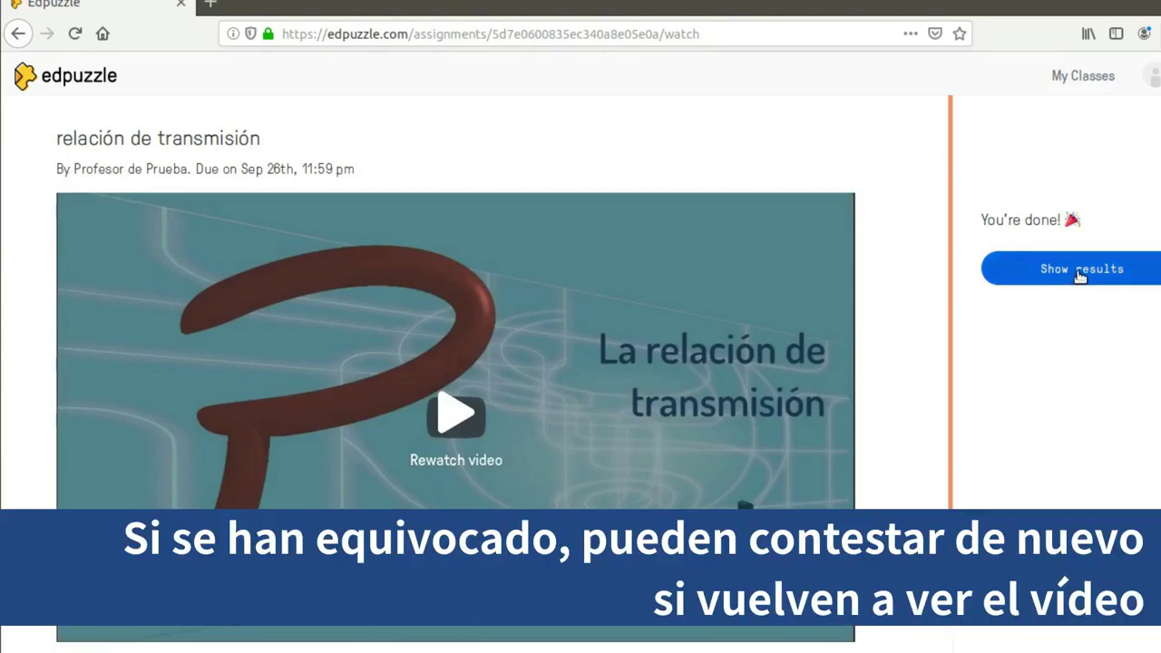
# - Show the results of the completed assignment in the student's view
pyautogui.click(1079, 275)
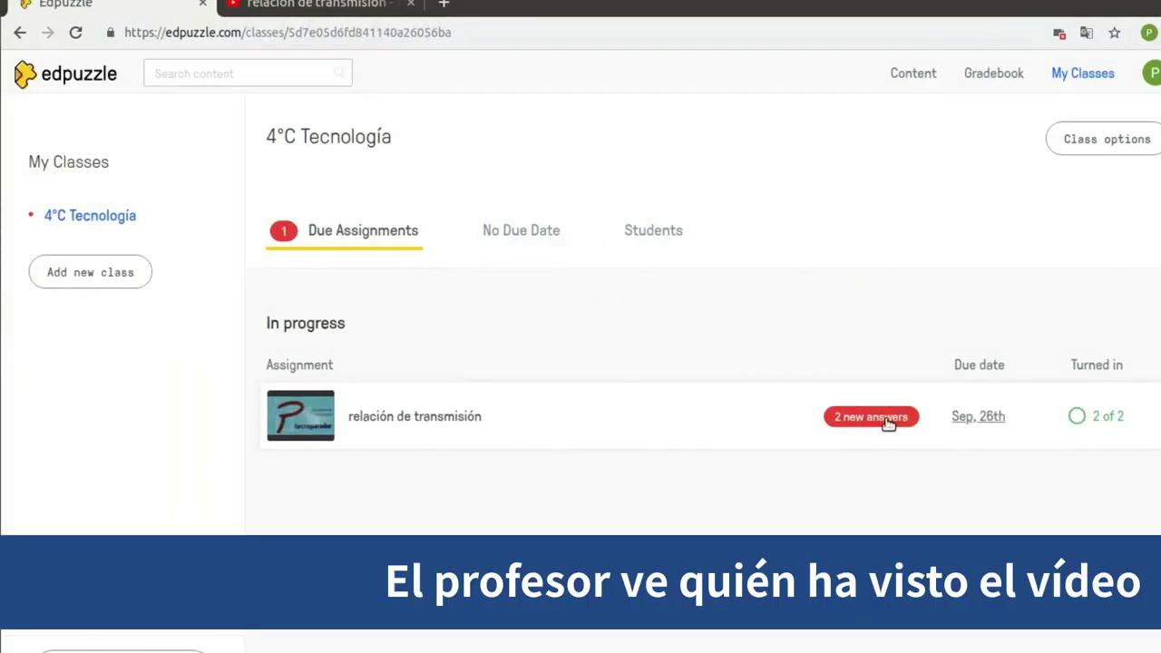
# - In the teacher's class 4°C Tecnología, open the new answers for "relación de transmisión" and the first listed student's progress report
pyautogui.click(888, 419)
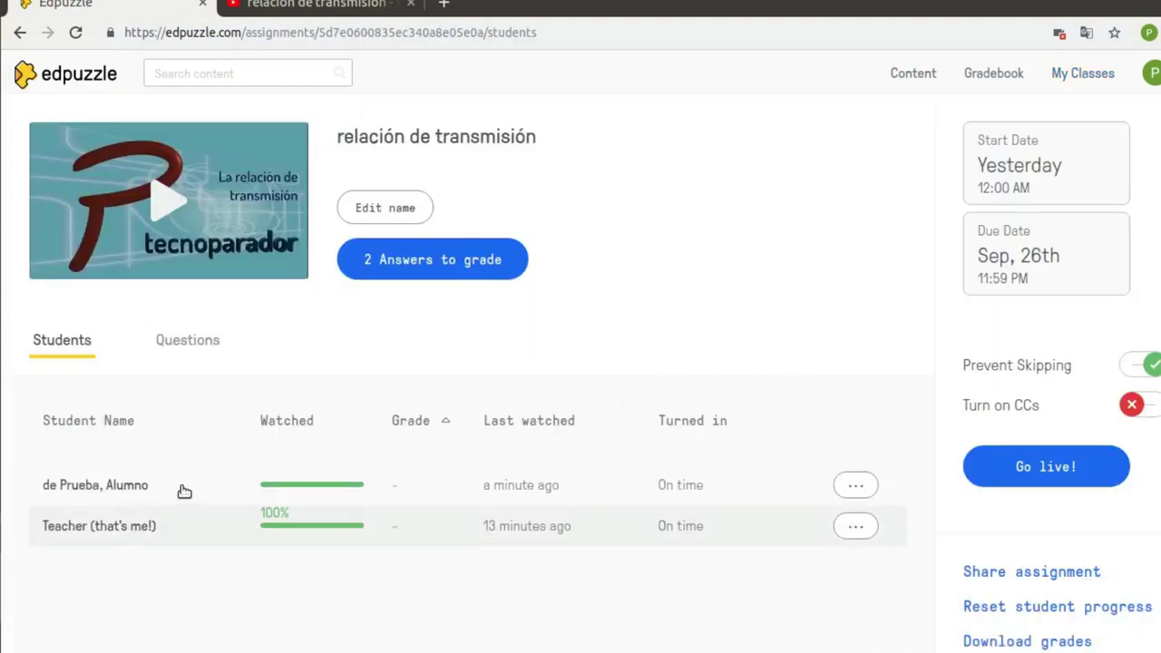
pyautogui.moveTo(685, 482)
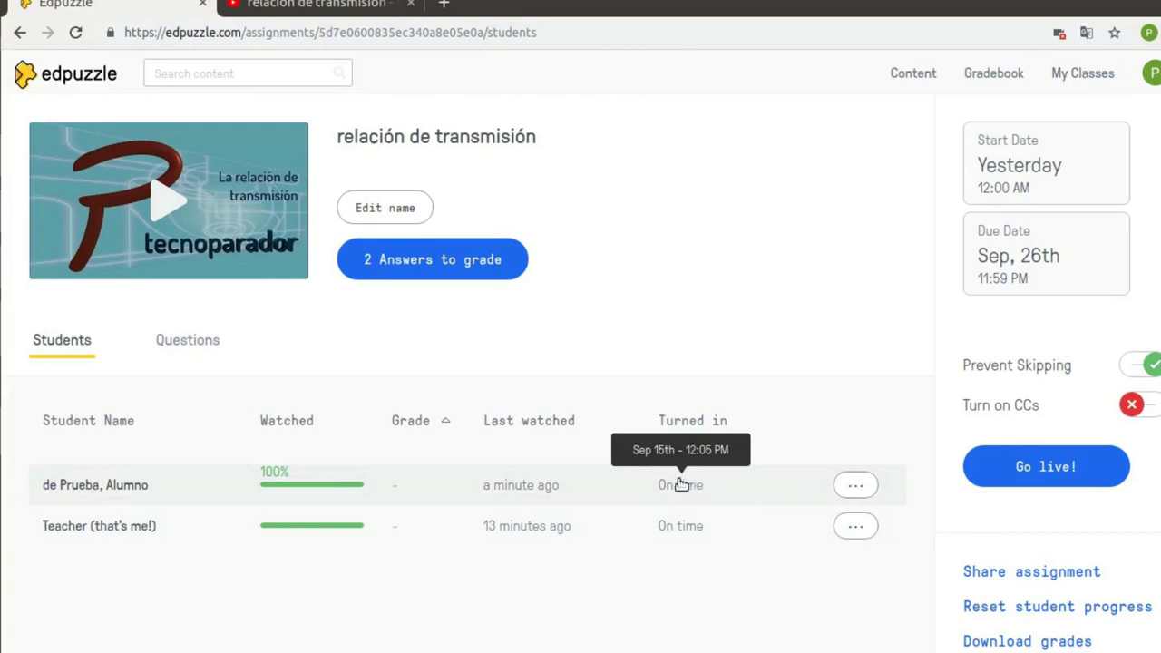
pyautogui.click(121, 482)
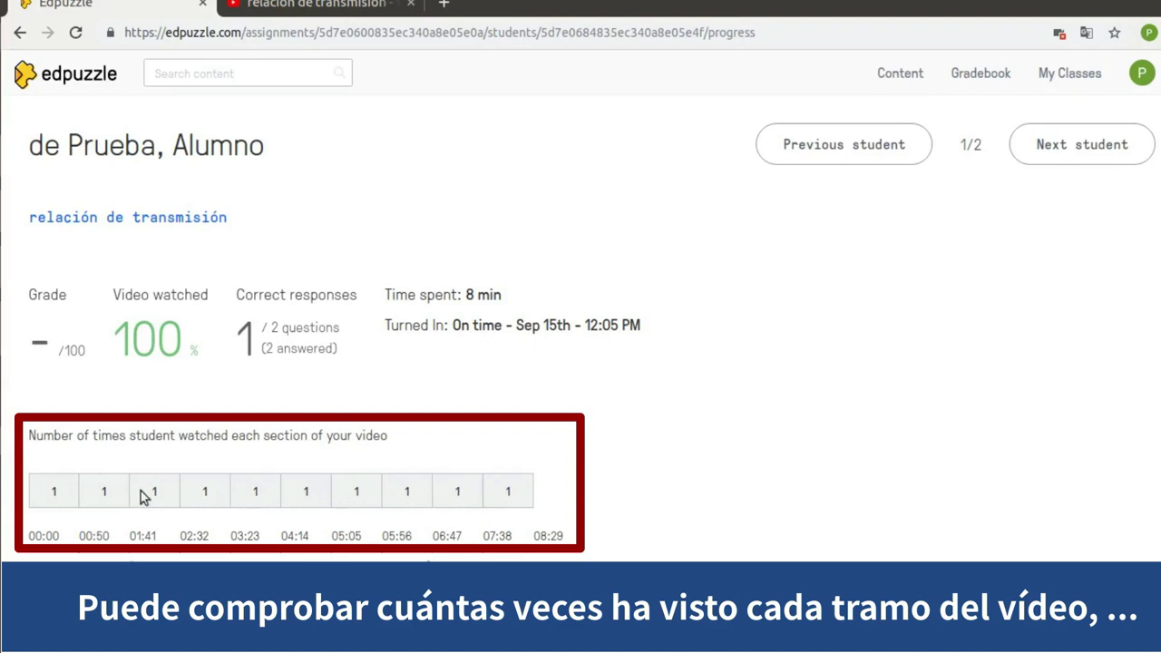
# - Grade the student's open answer to "¿Qué es la relación de transmisión?" with 80 of 100
pyautogui.scroll(-3, 626, 434)
pyautogui.scroll(-2, 626, 437)
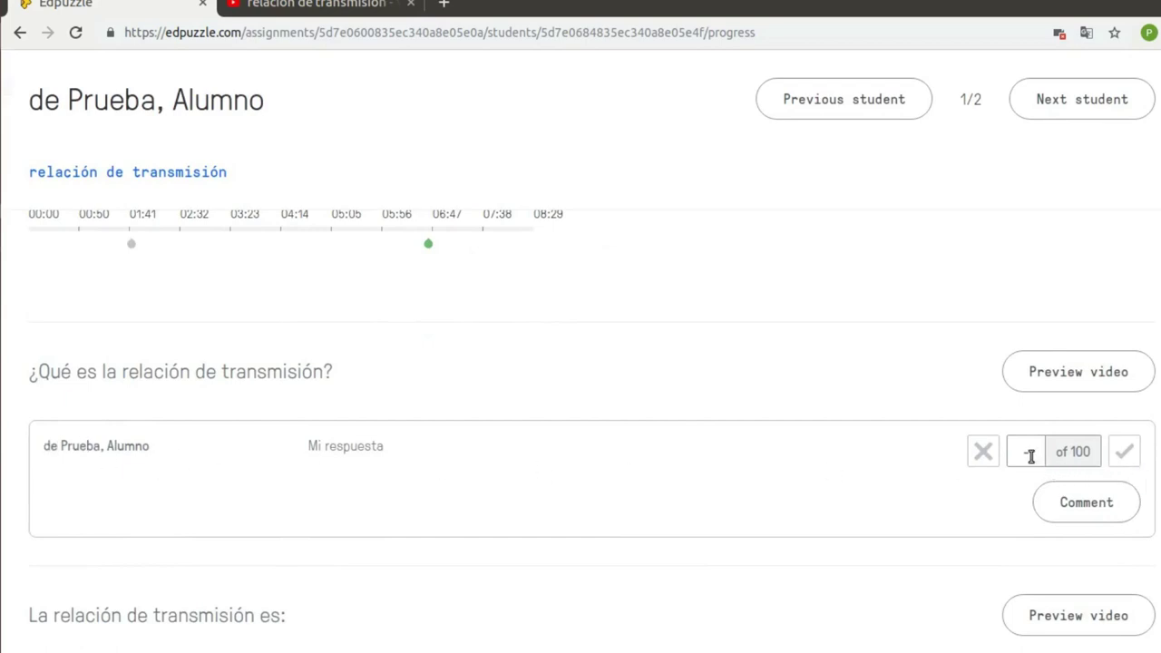
pyautogui.click(1029, 451)
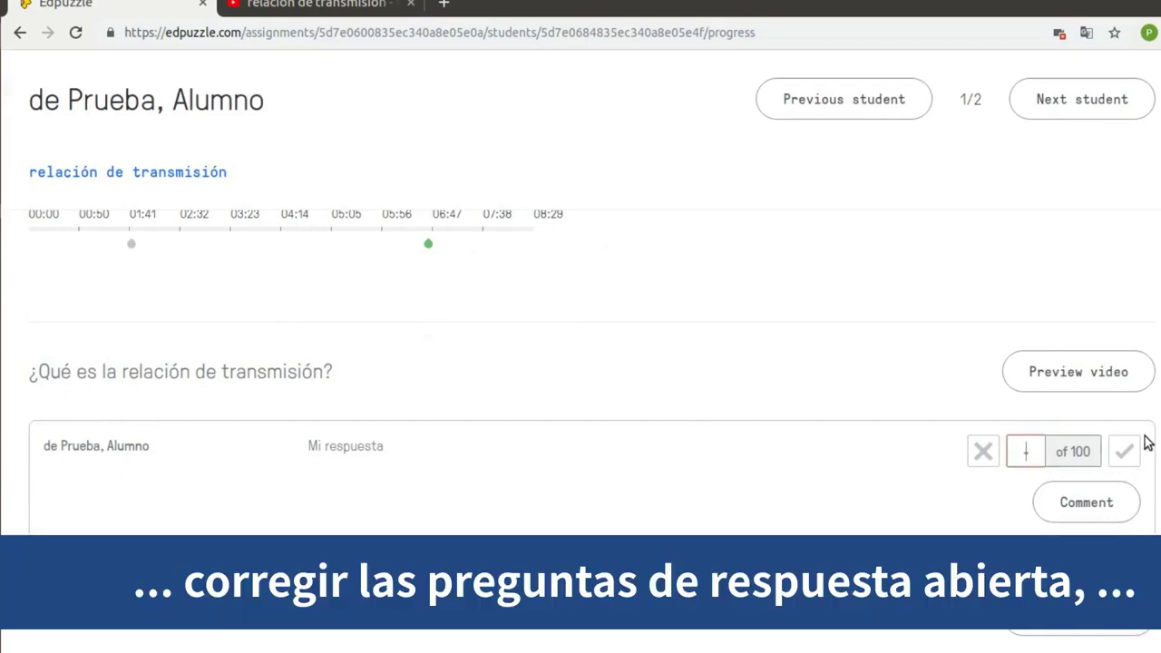
pyautogui.write('80')
pyautogui.press('Return')
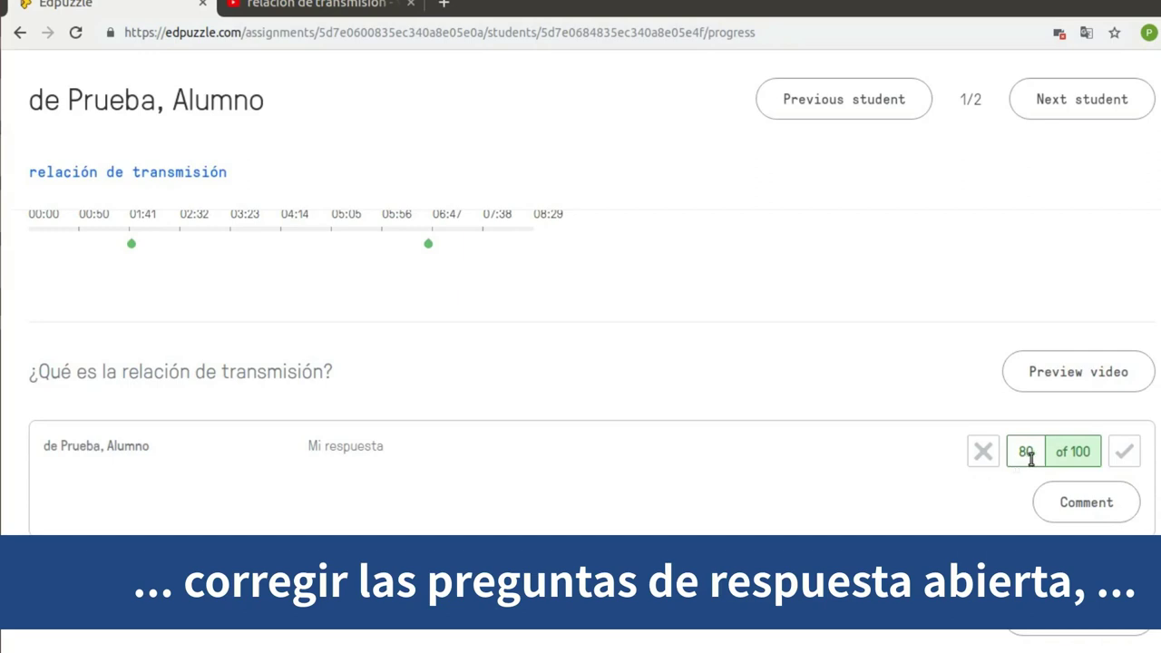
# - Go to the next student's report and grade the open answer to "¿Qué es la relación de transmisión?" with 50 of 100
pyautogui.scroll(-2, 1020, 454)
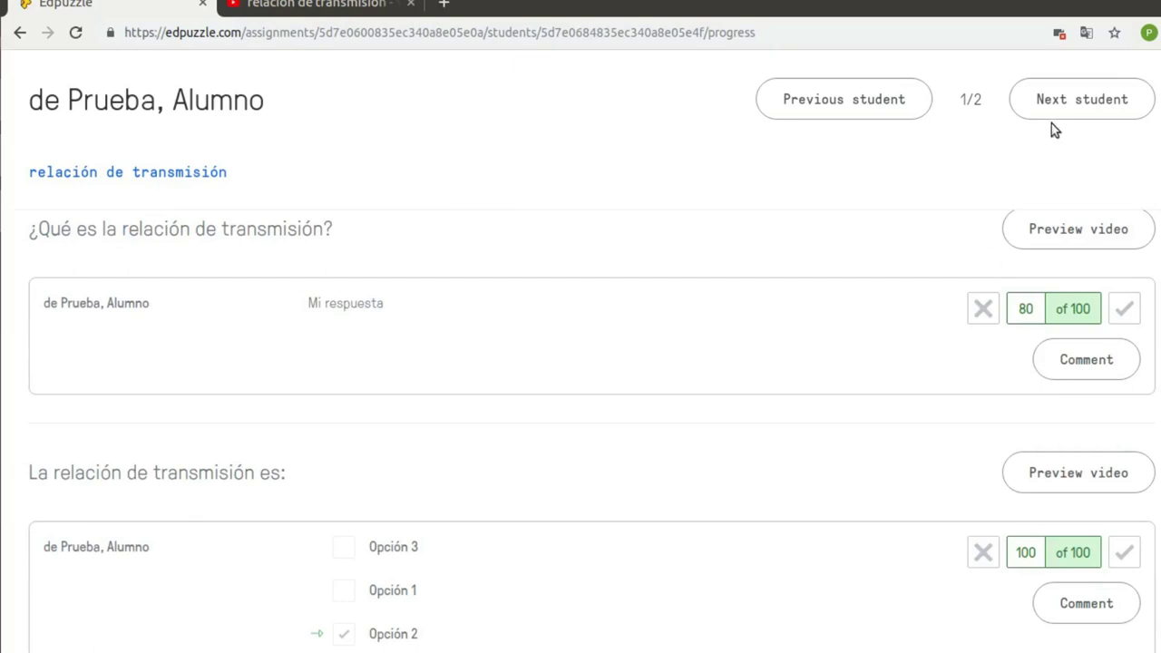
pyautogui.click(1071, 105)
pyautogui.scroll(-3, 876, 466)
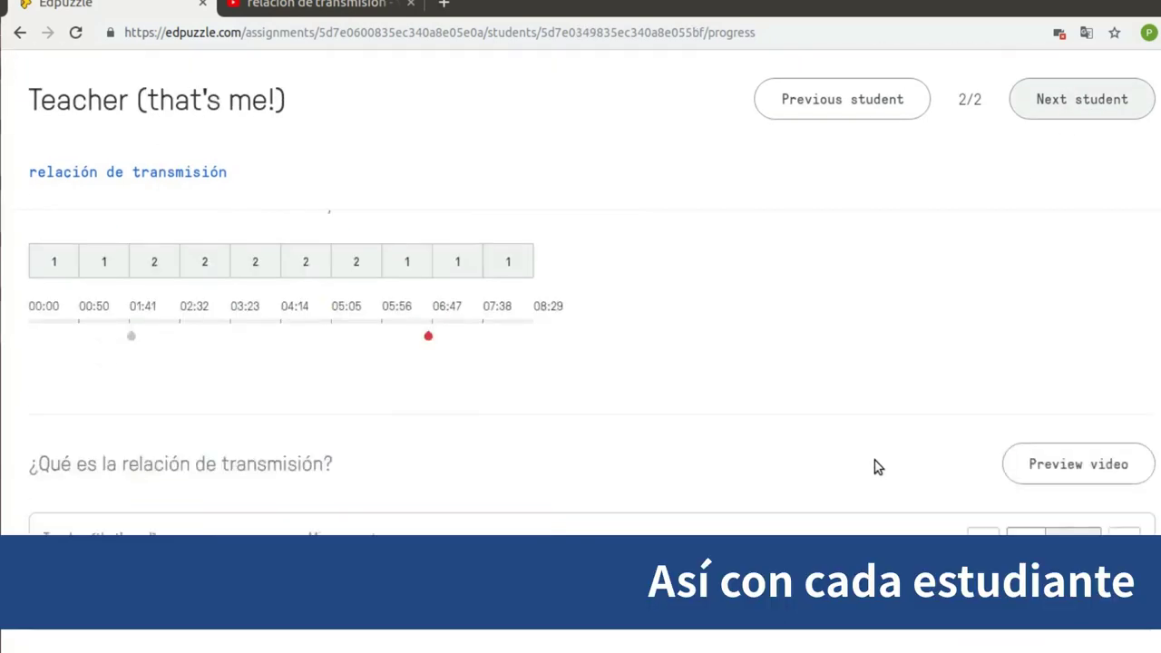
pyautogui.scroll(-3, 877, 466)
pyautogui.click(1026, 359)
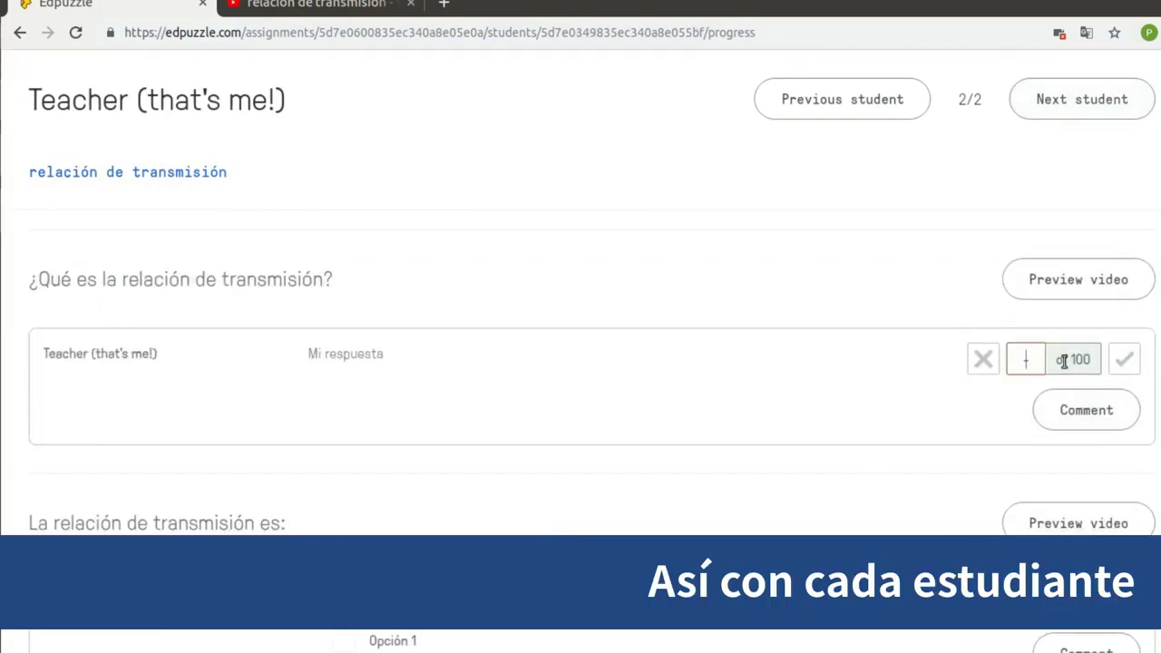
pyautogui.write('50')
pyautogui.press('Return')
pyautogui.scroll(-1, 1049, 329)
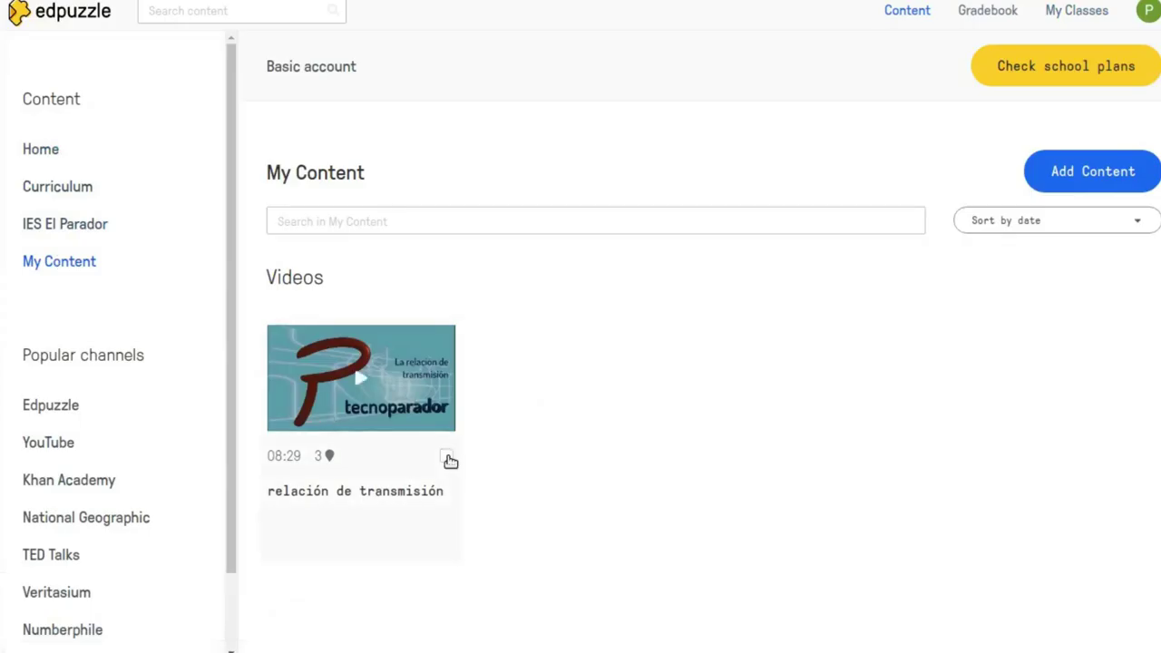
# - Duplicate the video "relación de transmisión" in My Content and select only the copy
pyautogui.click(447, 457)
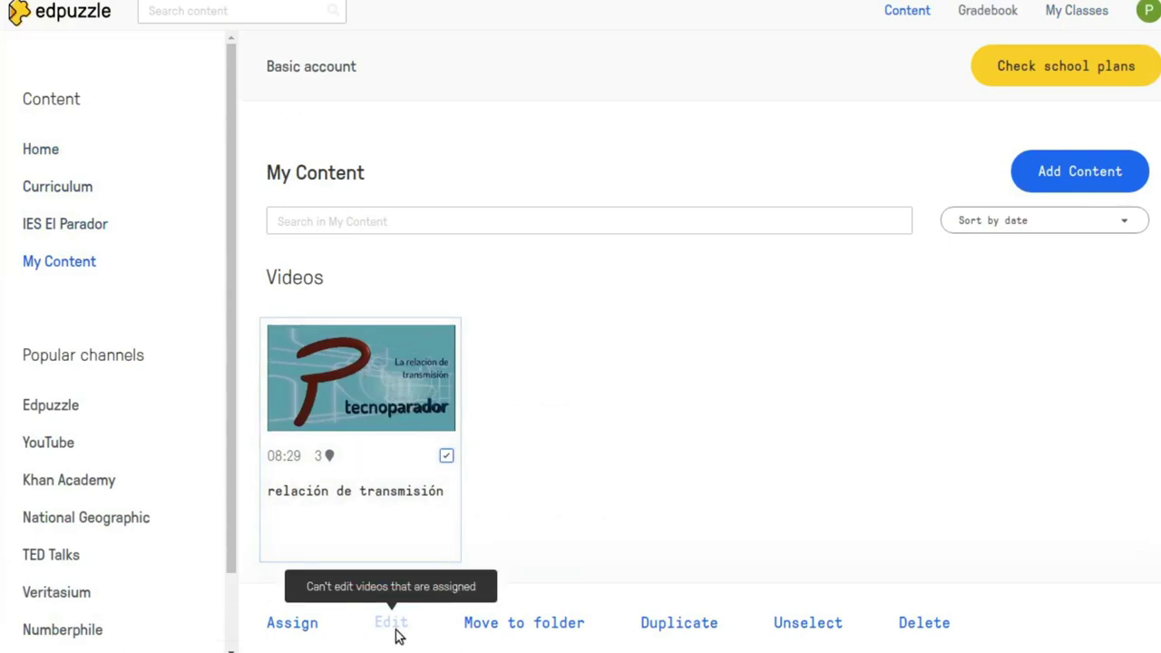
pyautogui.click(677, 628)
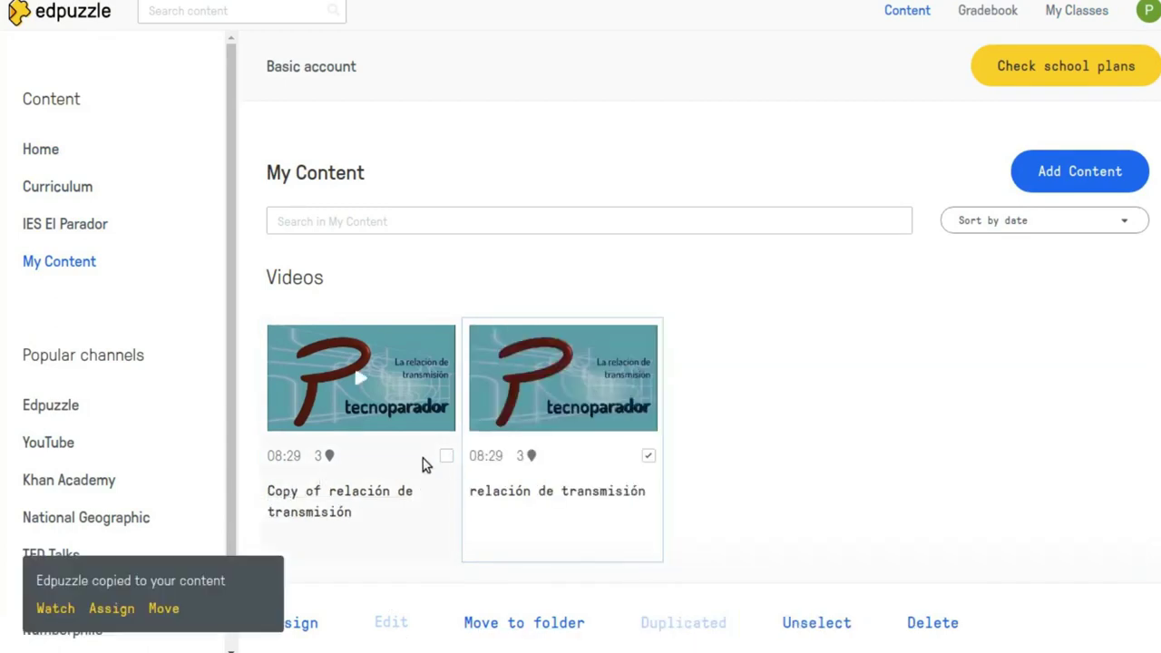
pyautogui.click(648, 455)
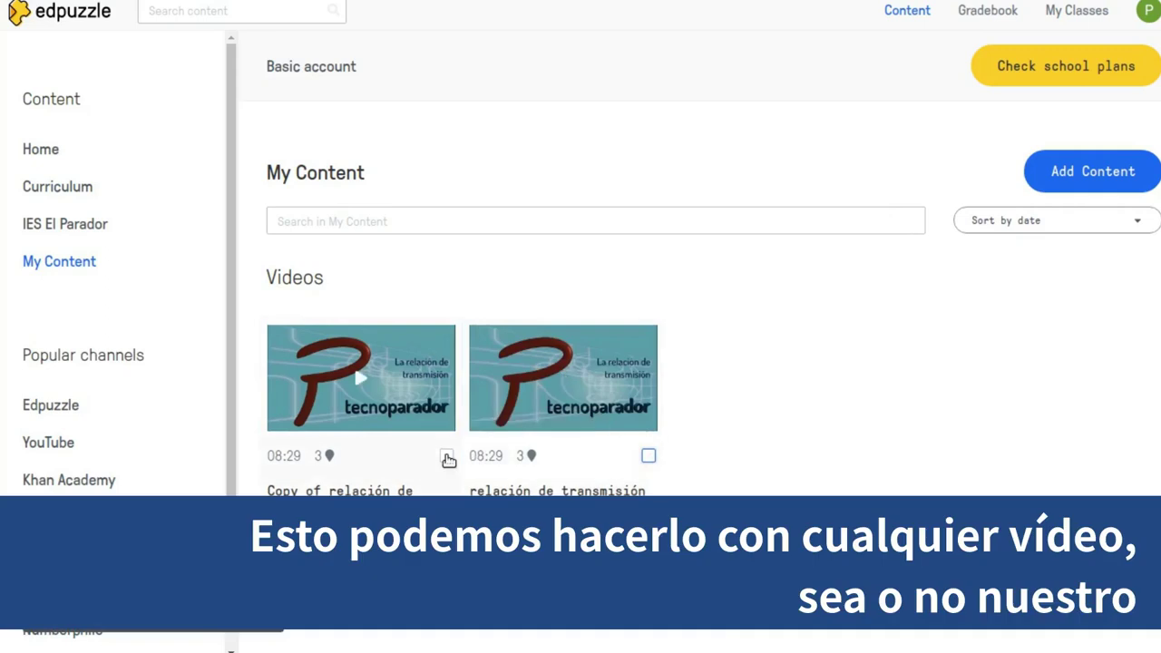
pyautogui.click(447, 456)
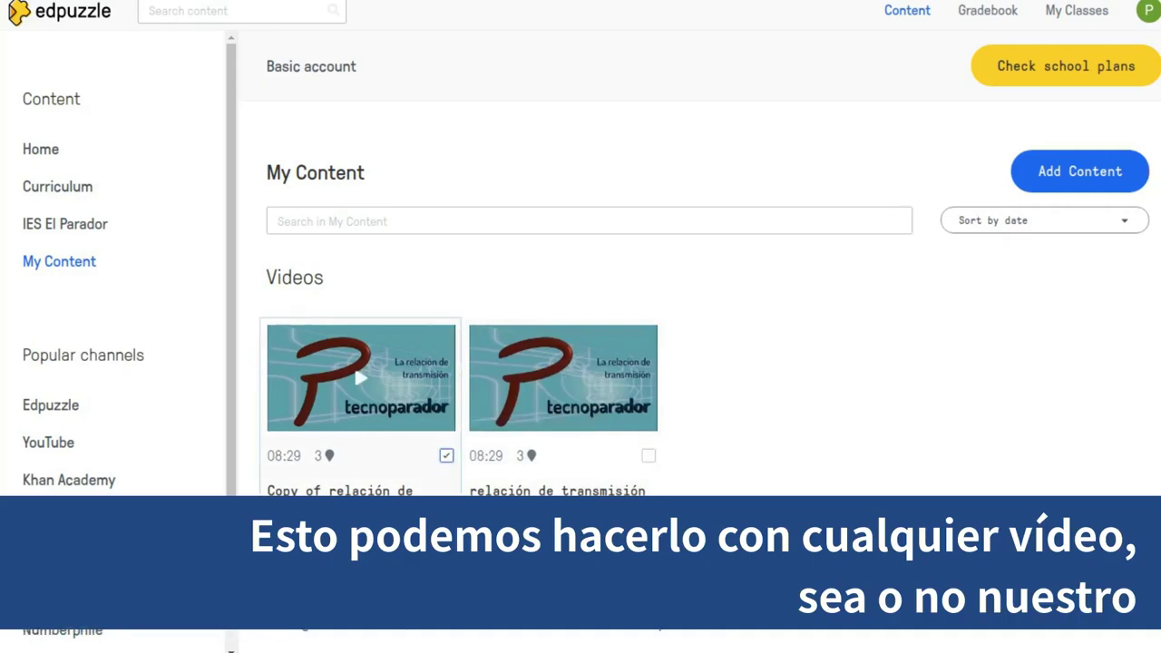